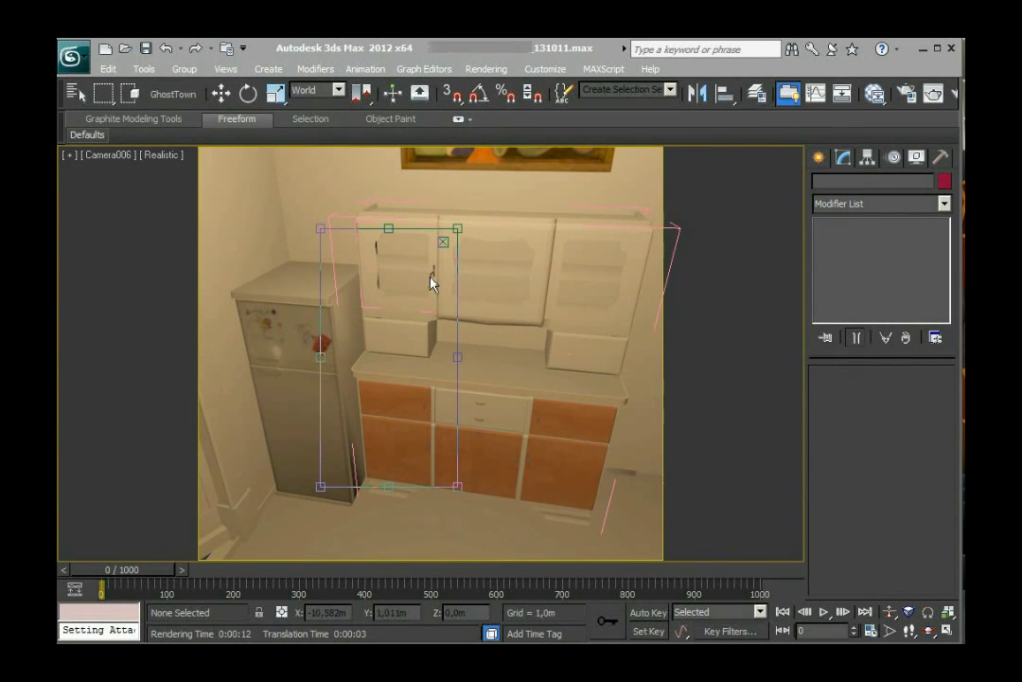
# Switch the viewport to look through Camera014.
pyautogui.click(106, 155)
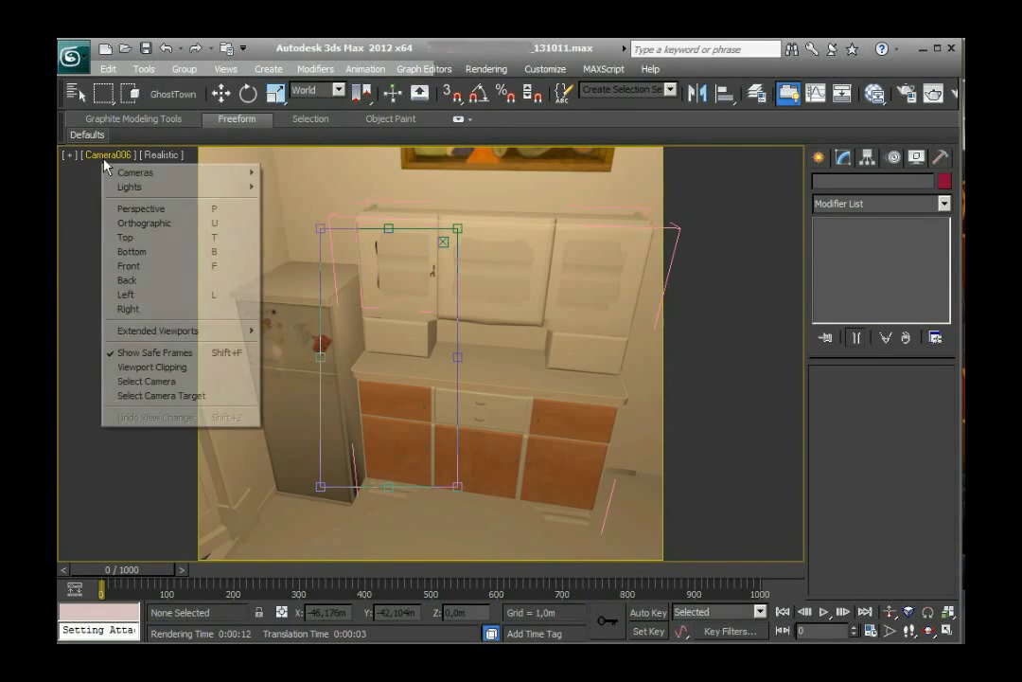
pyautogui.moveTo(147, 175)
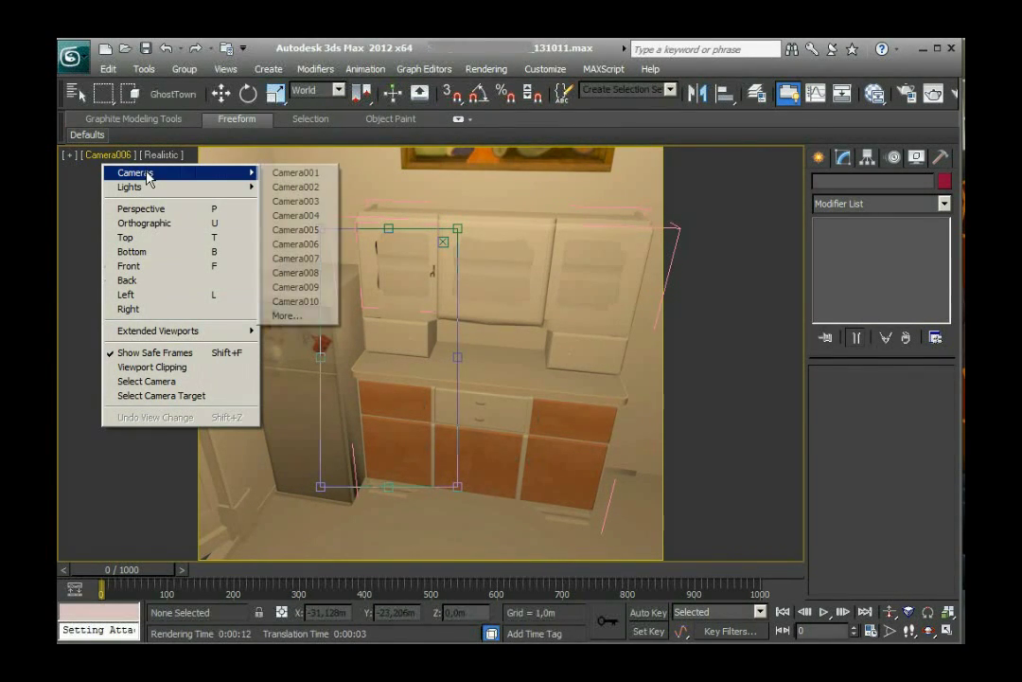
pyautogui.click(299, 318)
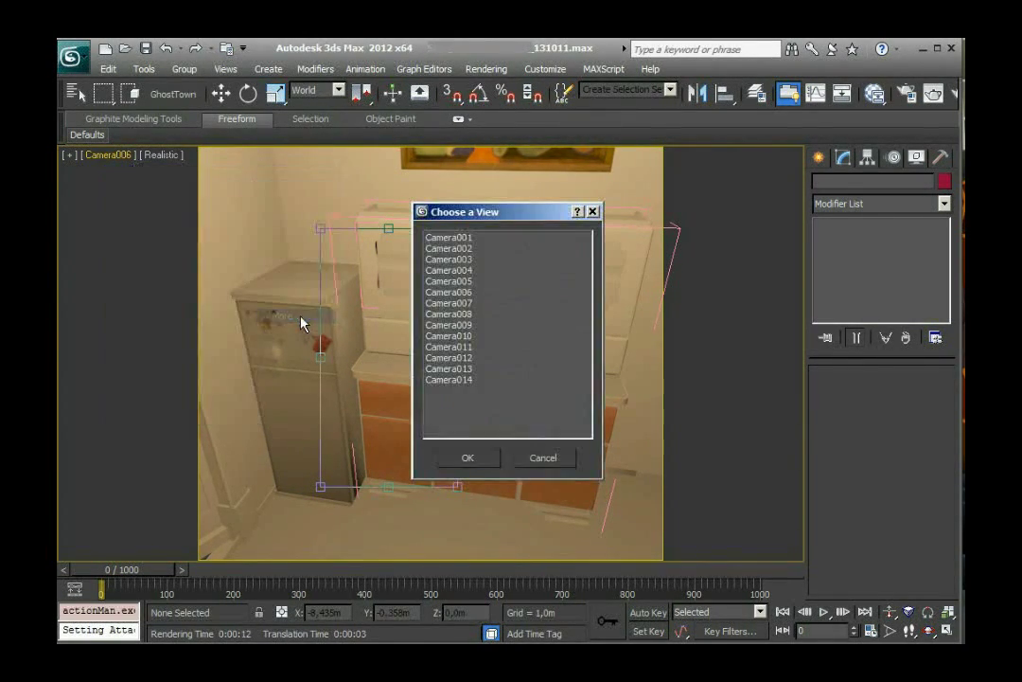
pyautogui.doubleClick(461, 379)
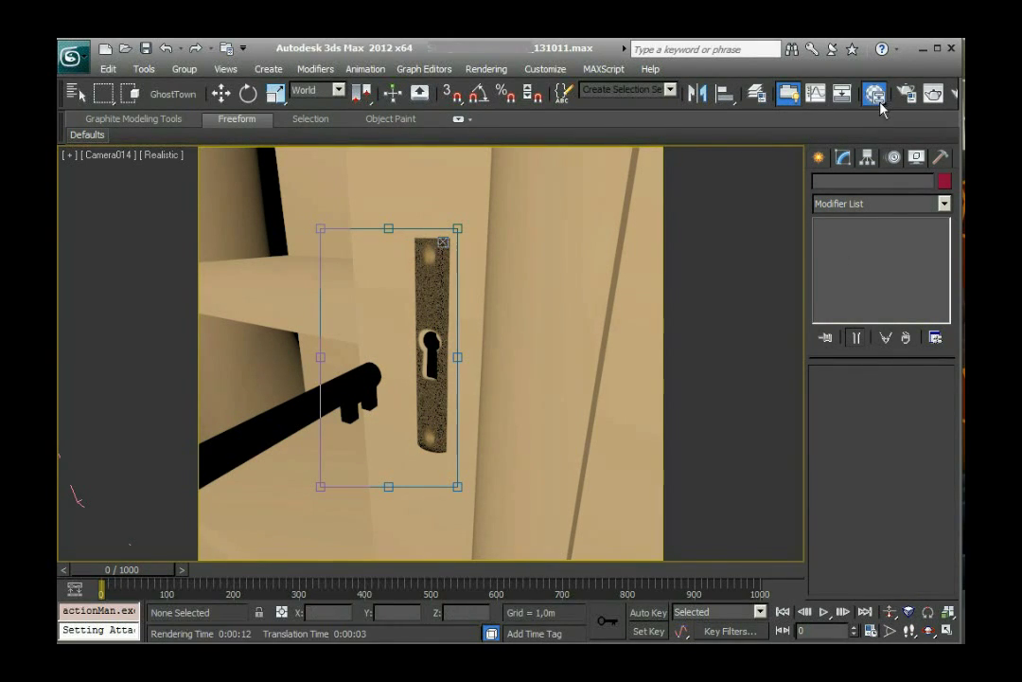
# Apply the plain grey 19 - Default material to the keyhole plate and close the editor.
pyautogui.moveTo(881, 106); pyautogui.dragTo(879, 120)
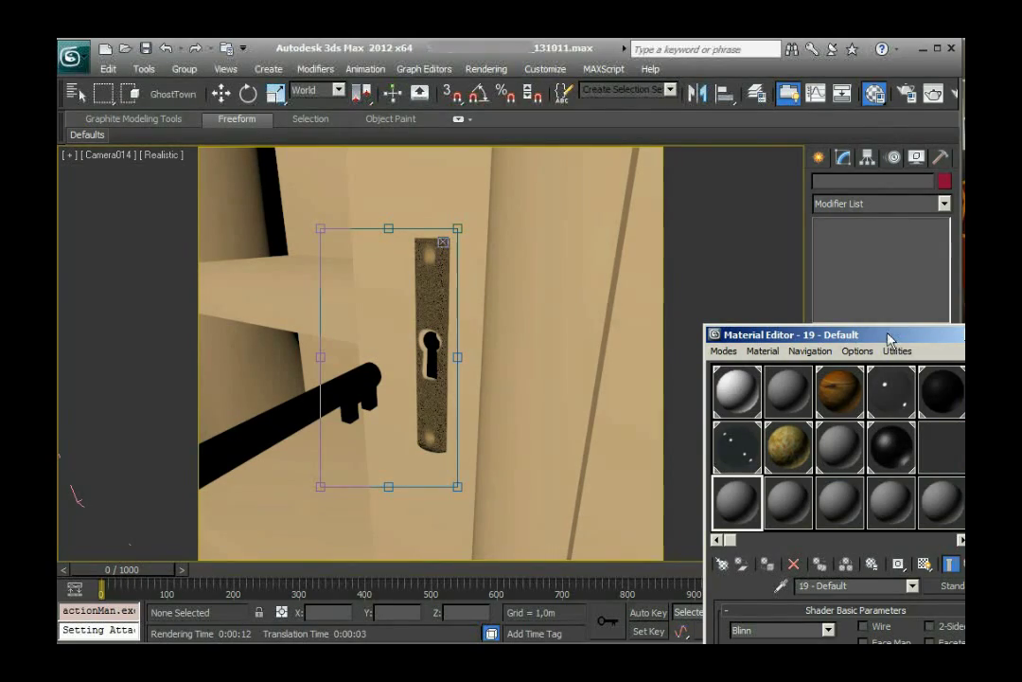
pyautogui.moveTo(889, 339); pyautogui.dragTo(893, 115)
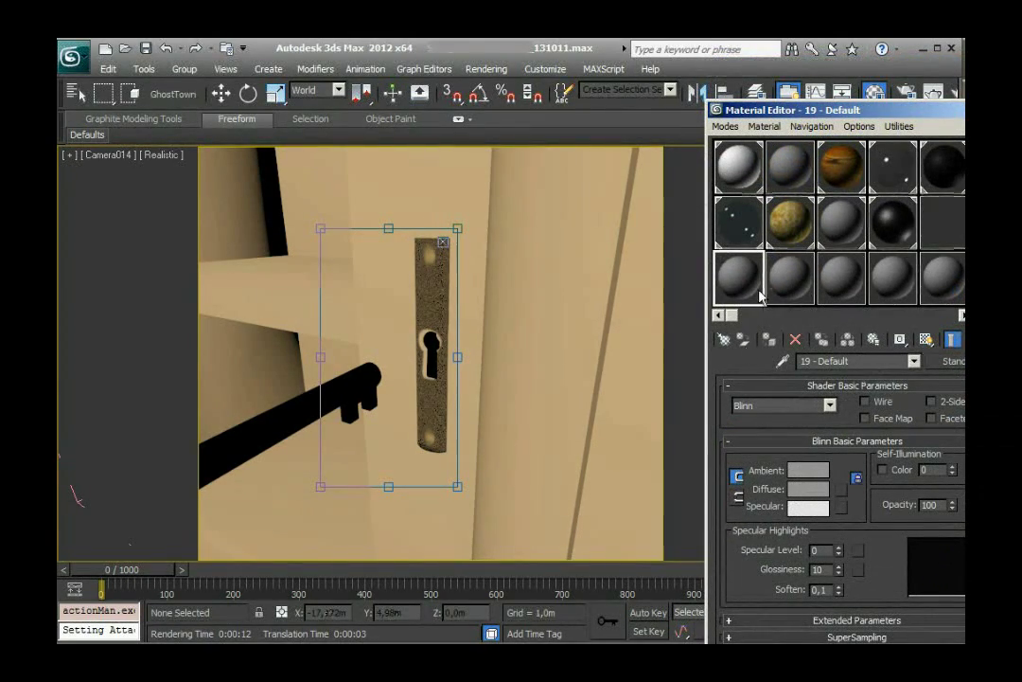
pyautogui.moveTo(760, 296); pyautogui.dragTo(434, 294)
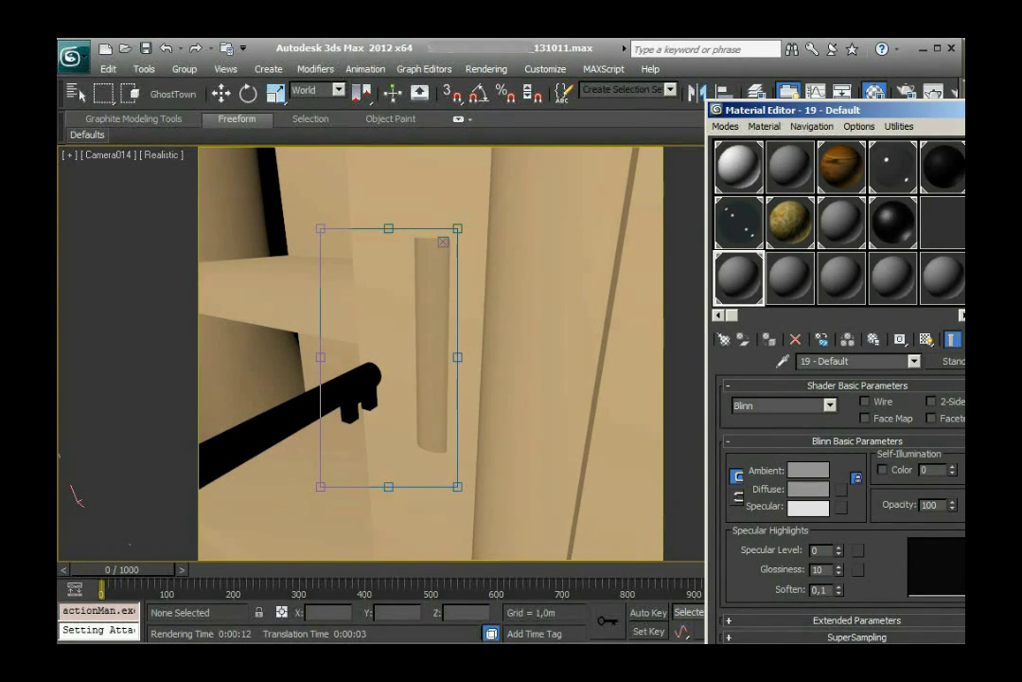
pyautogui.press('m')
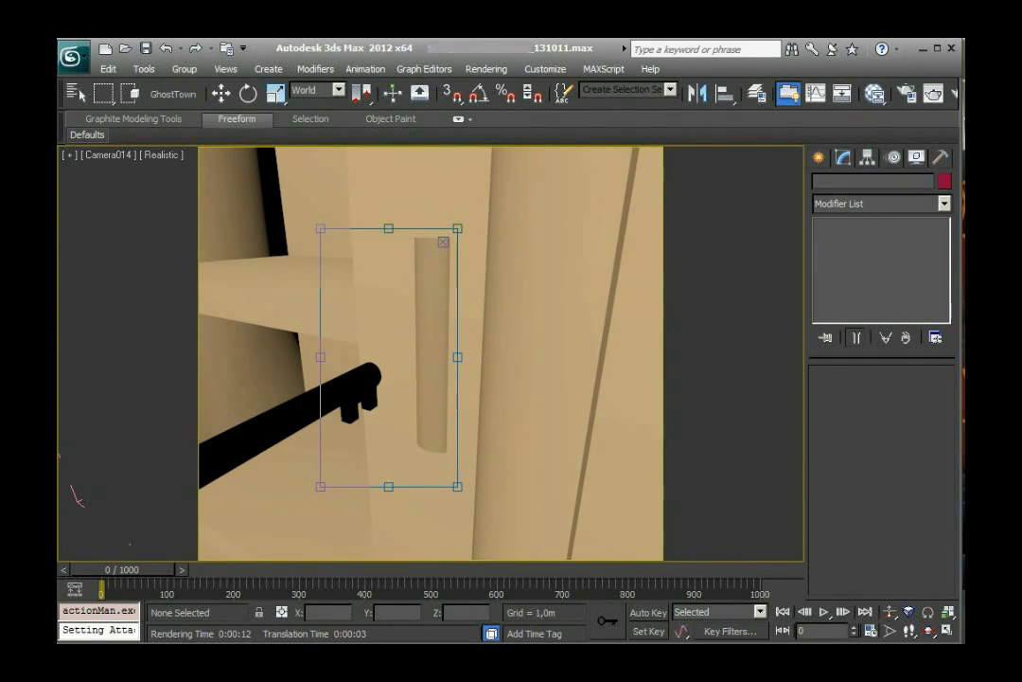
# Switch to FastStone Image Viewer showing the Keyhole folder's TIFF textures.
pyautogui.hotkey('alt', 'Tab')
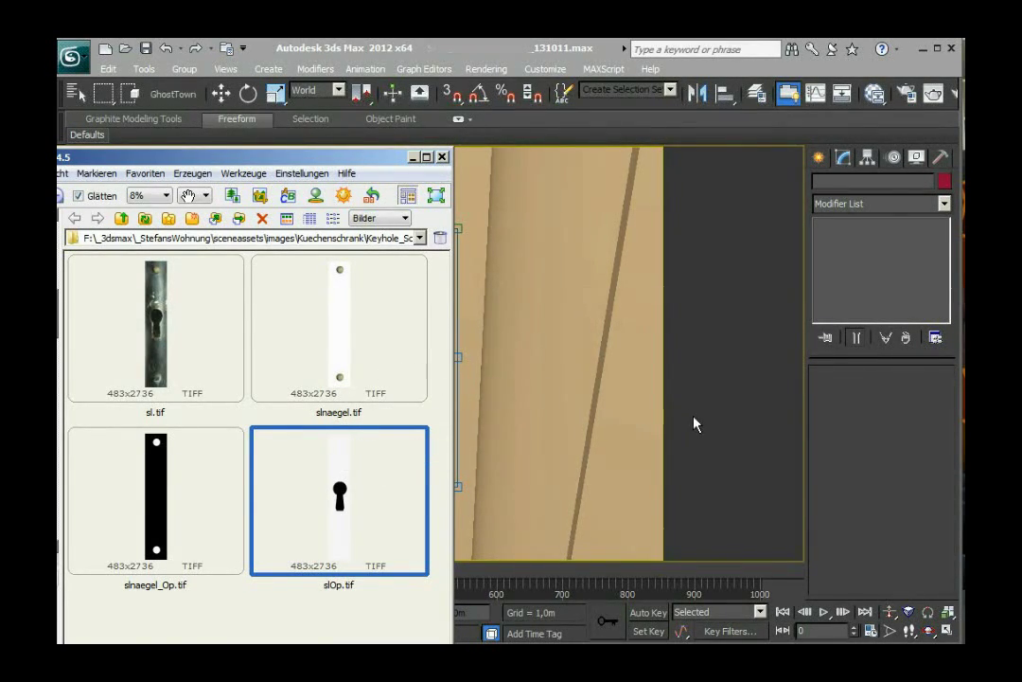
# Open the Slate Material Editor and arrange it to the right beside the image viewer.
pyautogui.click(877, 95)
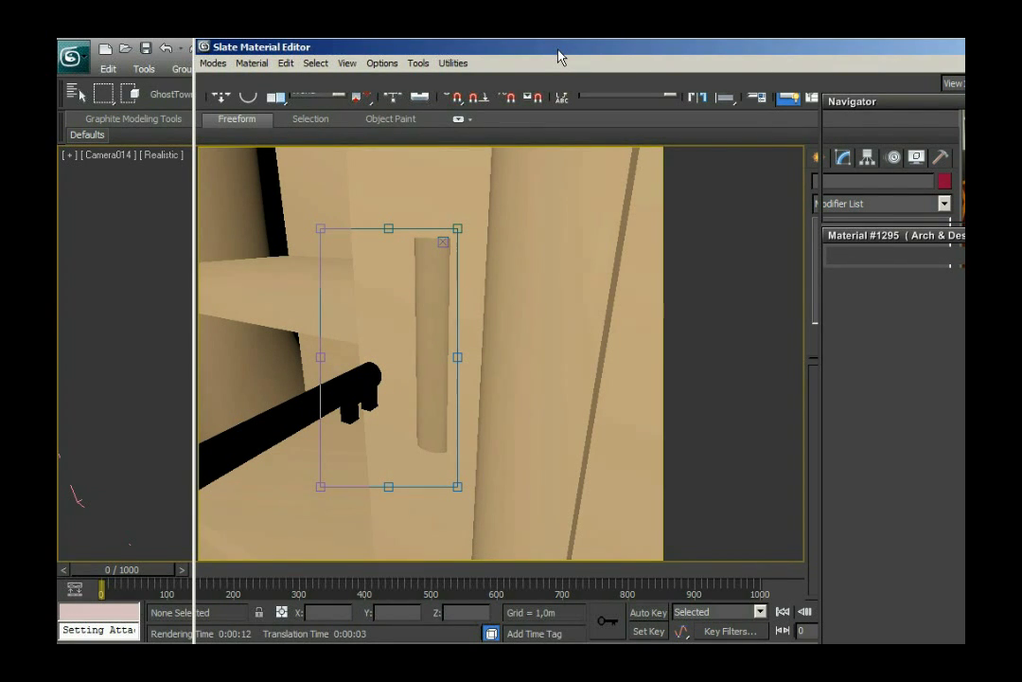
pyautogui.moveTo(583, 51); pyautogui.dragTo(790, 94)
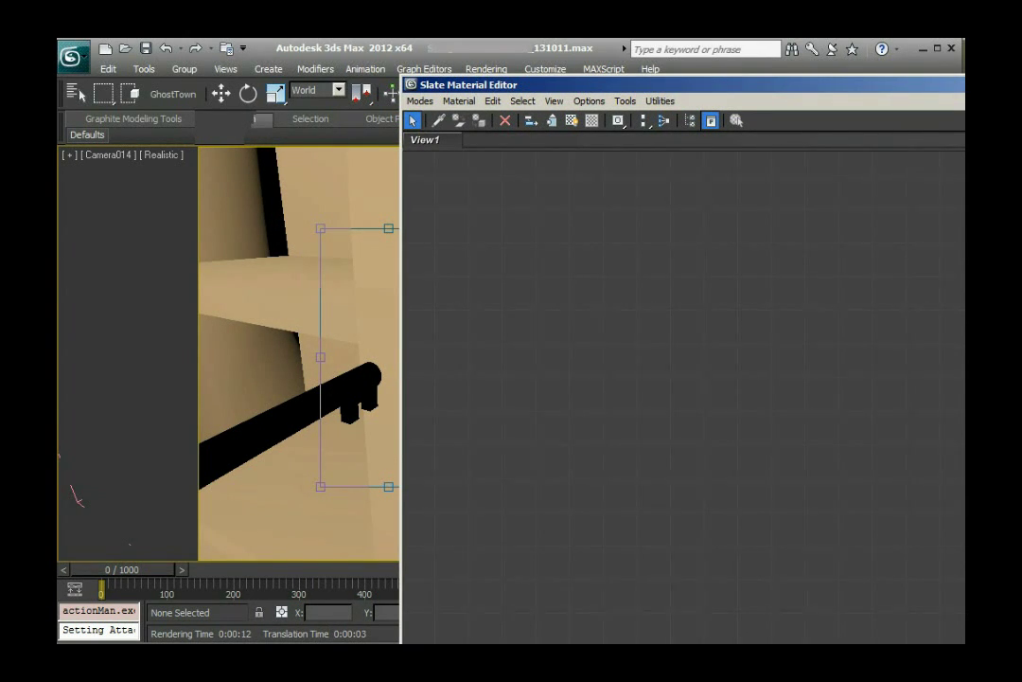
pyautogui.hotkey('alt', 'Tab')
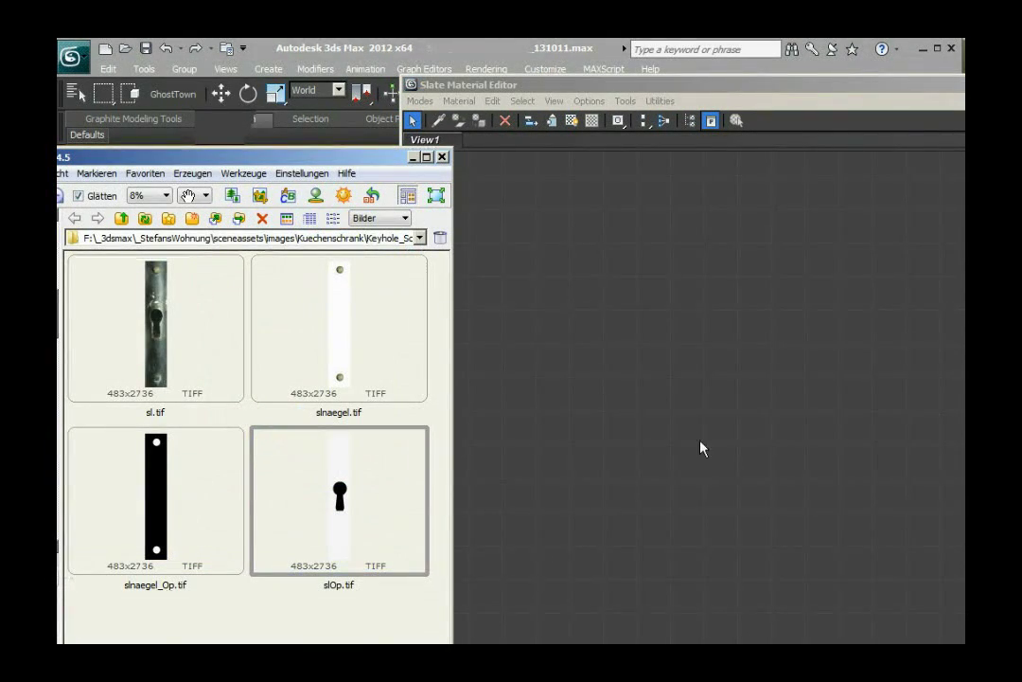
pyautogui.hotkey('alt', 'Tab')
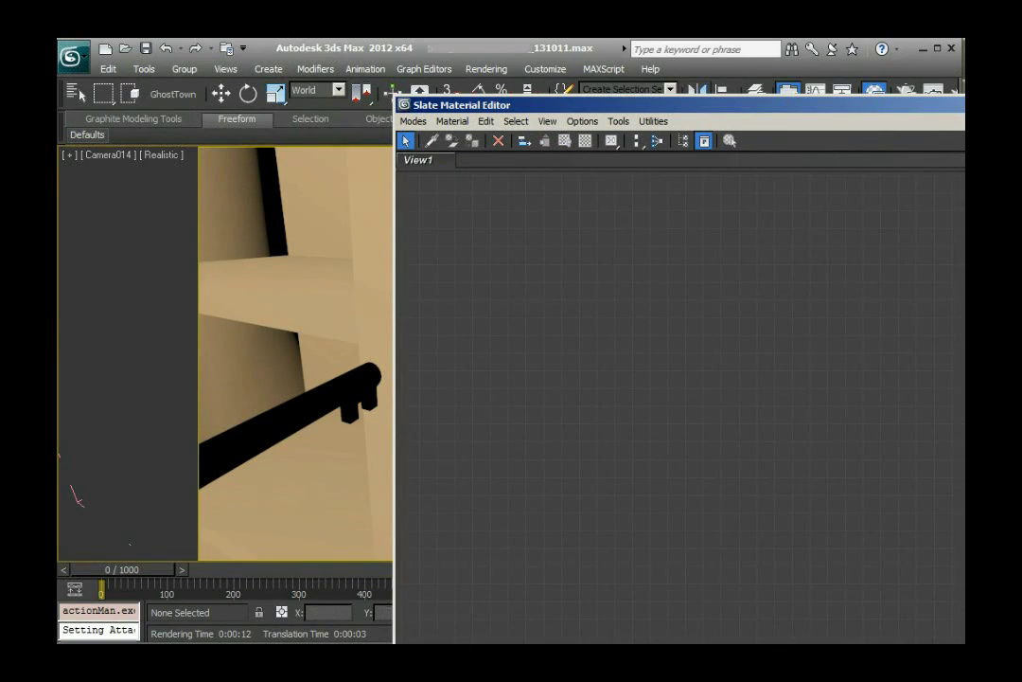
pyautogui.hotkey('alt', 'Tab')
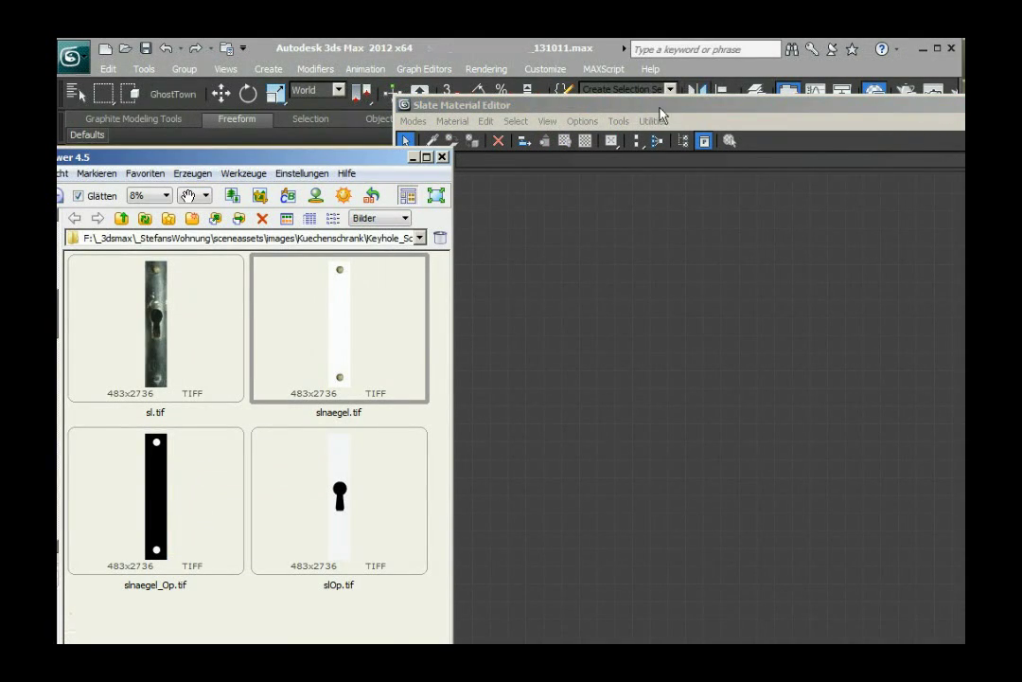
pyautogui.moveTo(660, 108); pyautogui.dragTo(761, 112)
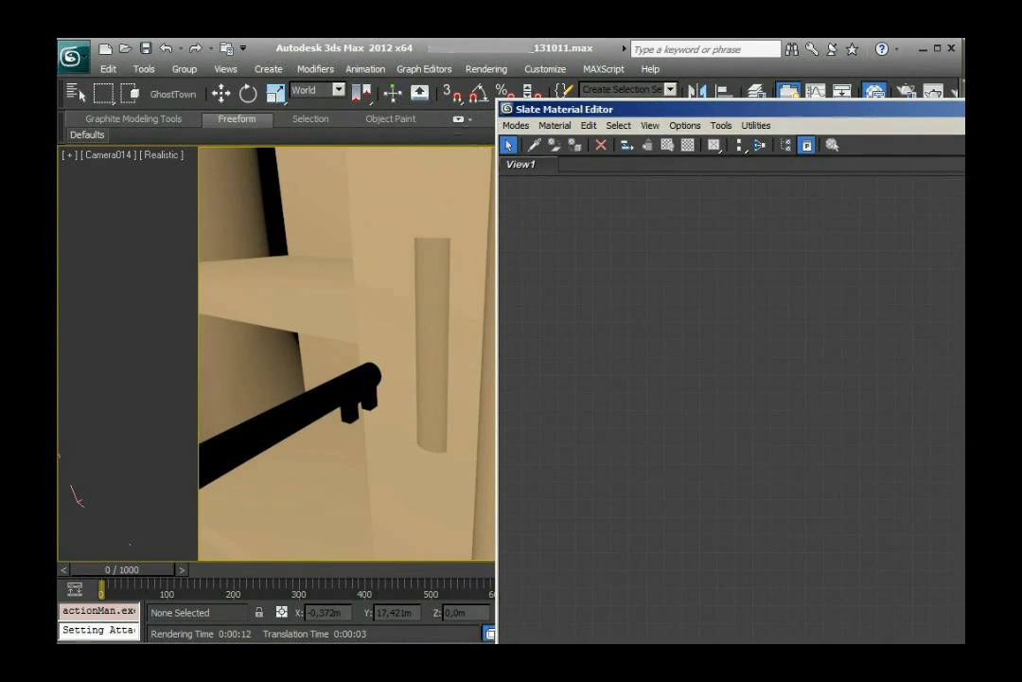
pyautogui.hotkey('alt', 'Tab')
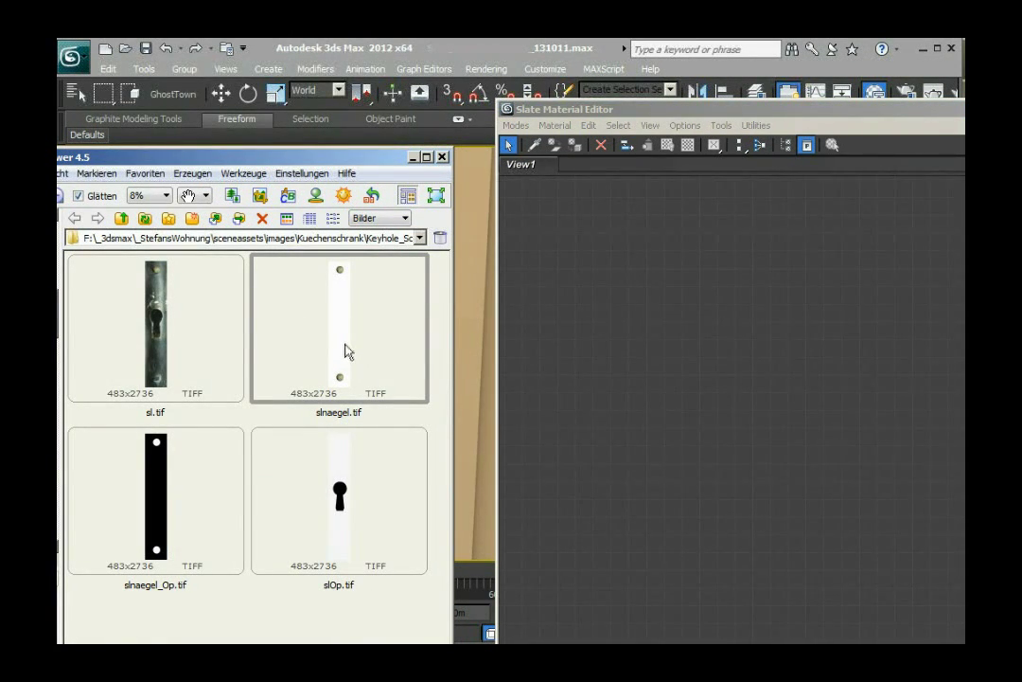
pyautogui.moveTo(346, 352)
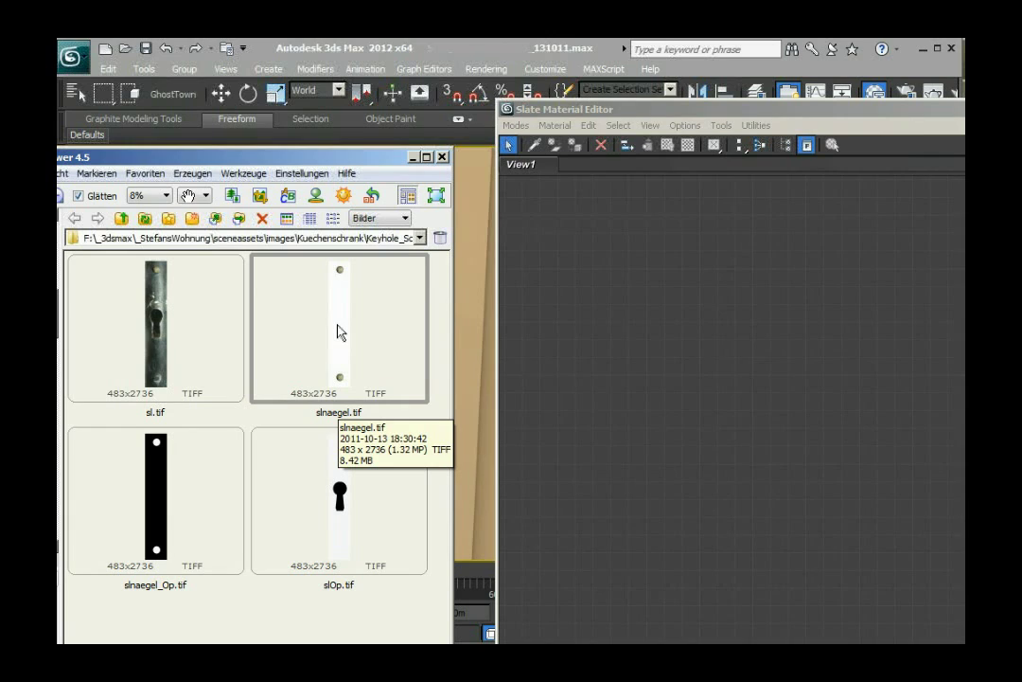
# Load slnaegel.tif, slnaegel_Op.tif and slOp.tif into View1 as bitmap nodes.
pyautogui.click(338, 333)
pyautogui.moveTo(451, 338); pyautogui.dragTo(619, 306)
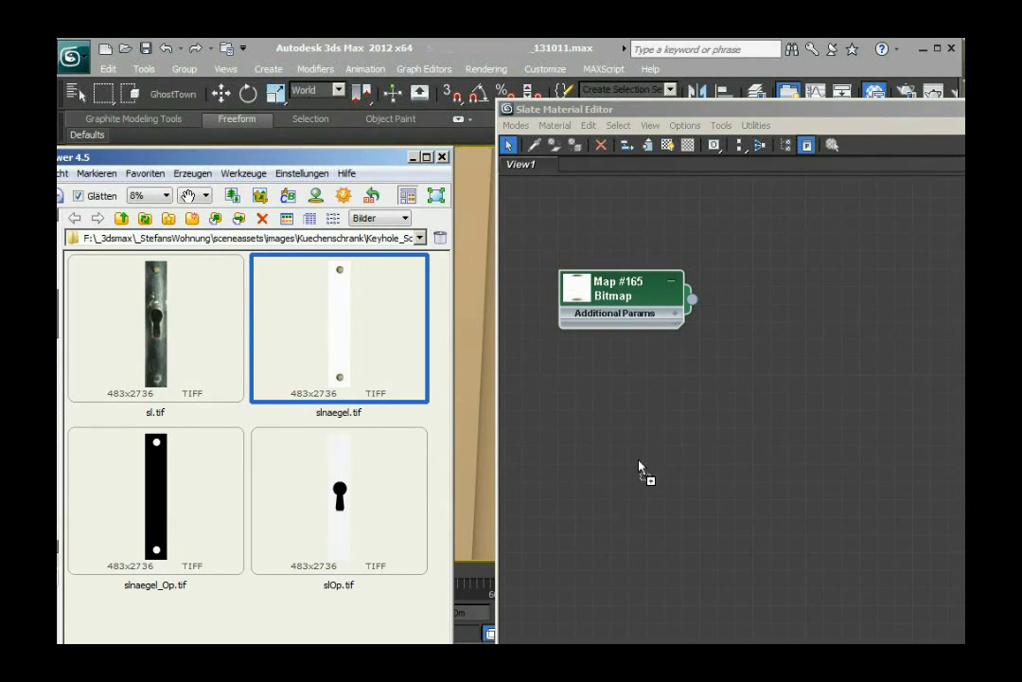
pyautogui.moveTo(196, 473); pyautogui.dragTo(624, 414)
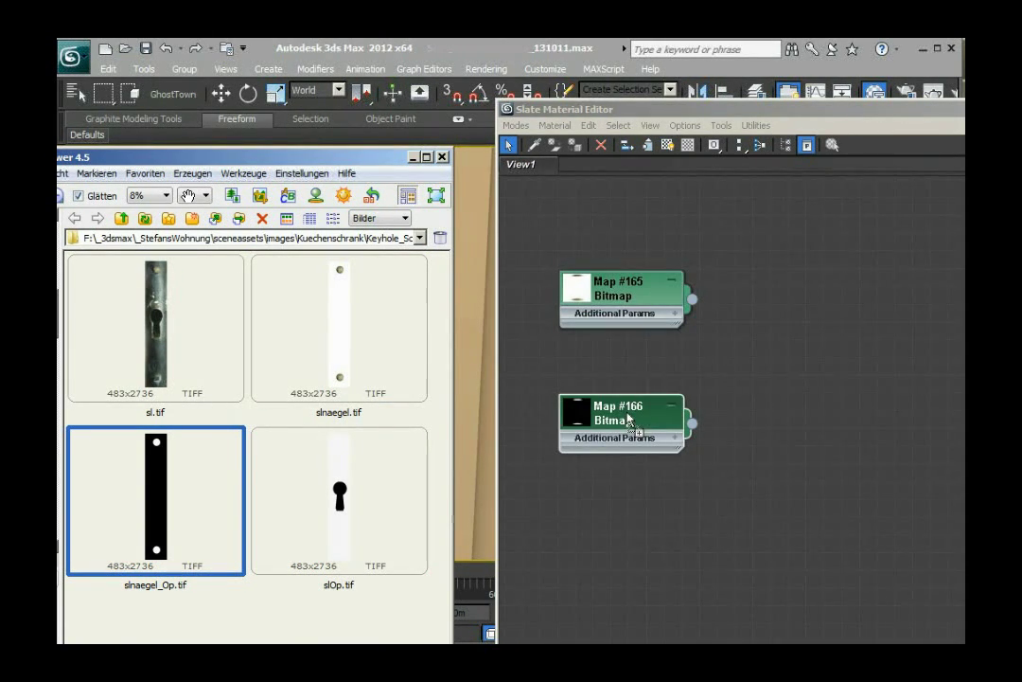
pyautogui.click(376, 511)
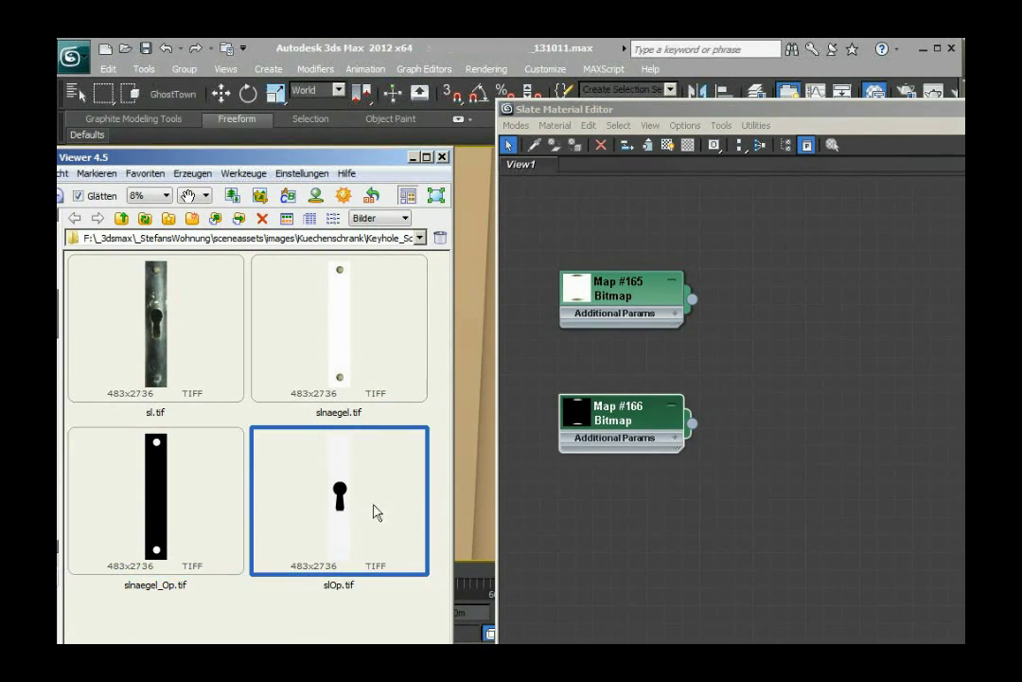
pyautogui.moveTo(375, 512); pyautogui.dragTo(635, 598)
# Stack Map #166 and Map #167 beneath Map #165 and reposition the Slate window.
pyautogui.moveTo(660, 422); pyautogui.dragTo(666, 369)
pyautogui.moveTo(660, 584); pyautogui.dragTo(660, 478)
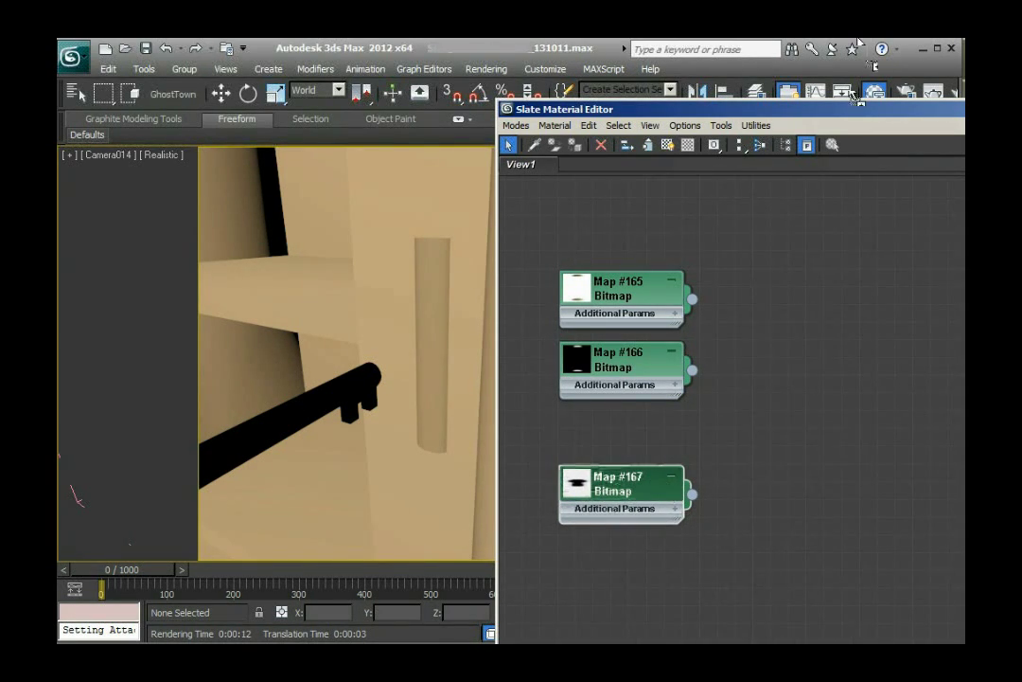
pyautogui.moveTo(879, 112); pyautogui.dragTo(521, 51)
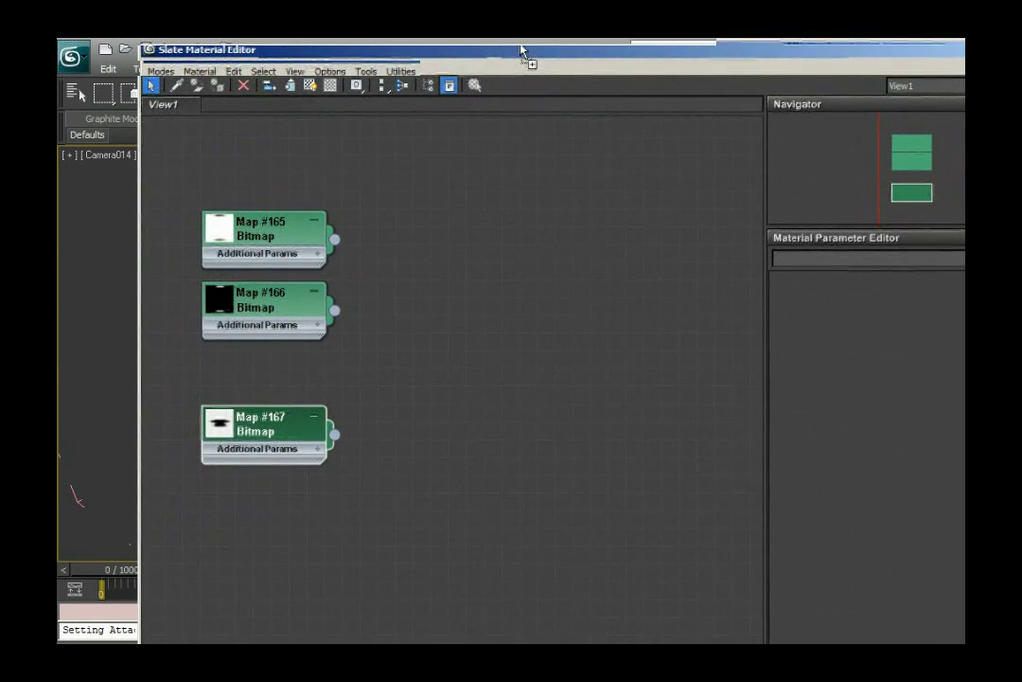
# Add a Composite map node beside the bitmap nodes.
pyautogui.rightClick(433, 248)
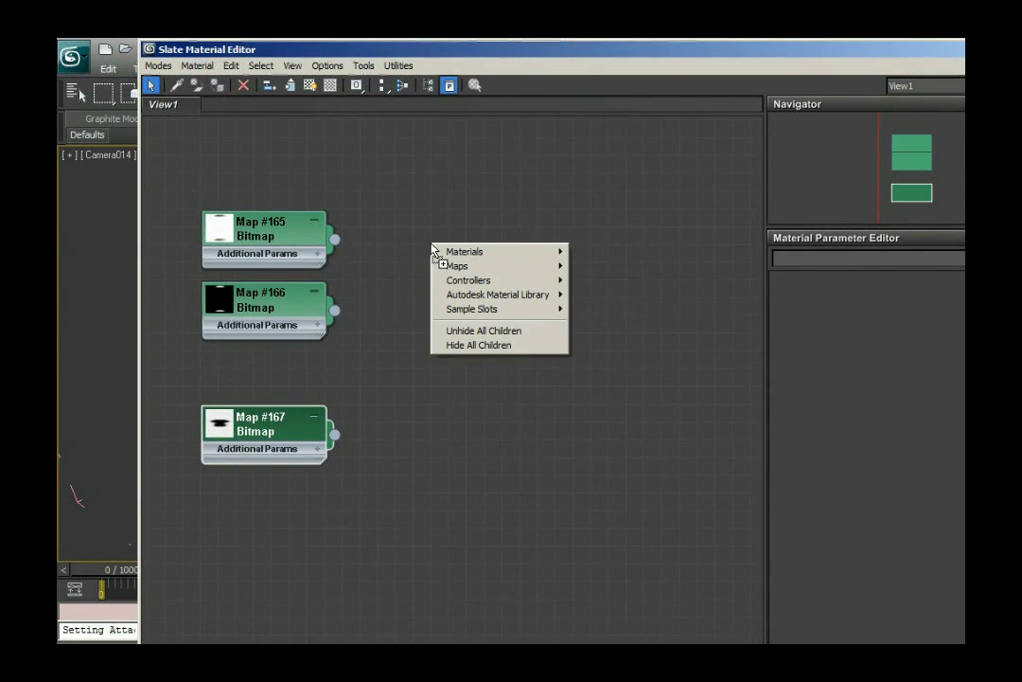
pyautogui.moveTo(468, 269)
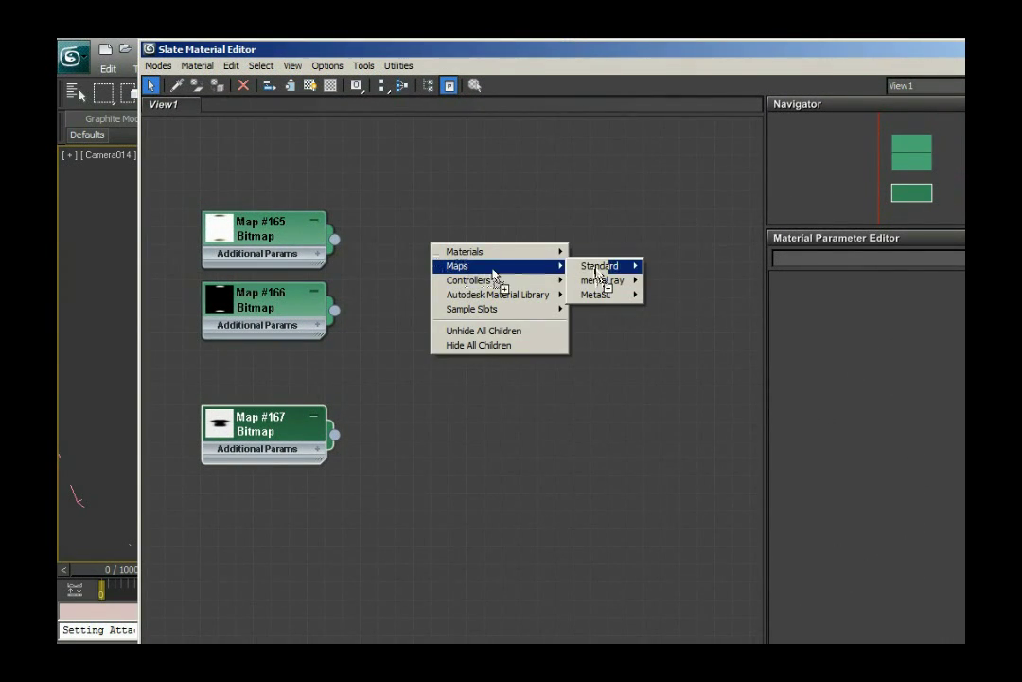
pyautogui.moveTo(602, 272)
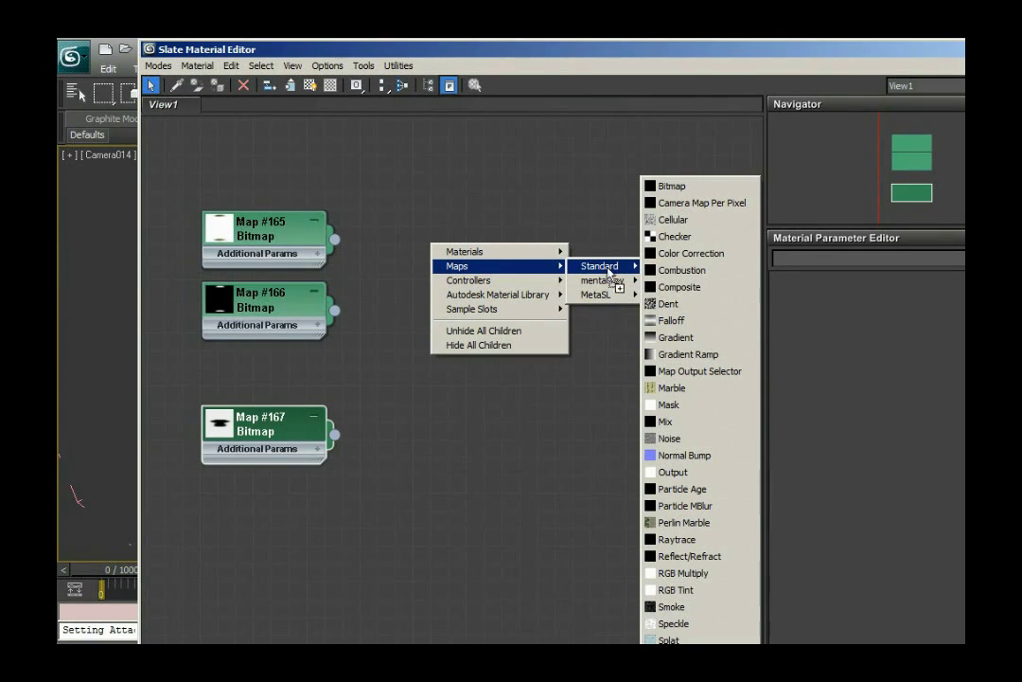
pyautogui.click(679, 286)
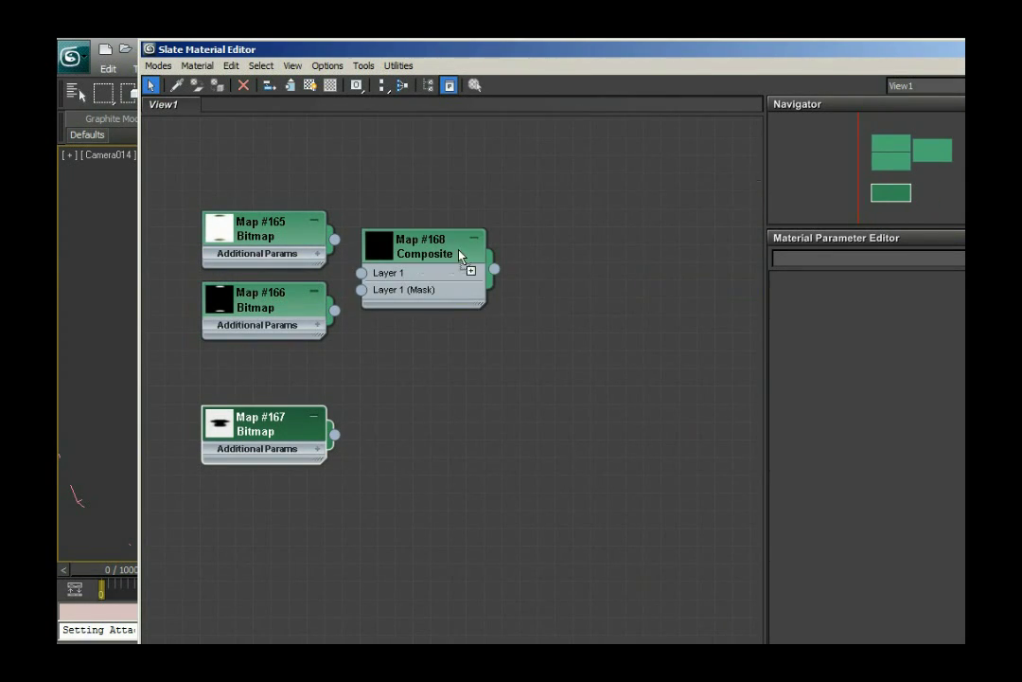
pyautogui.moveTo(461, 255); pyautogui.dragTo(490, 230)
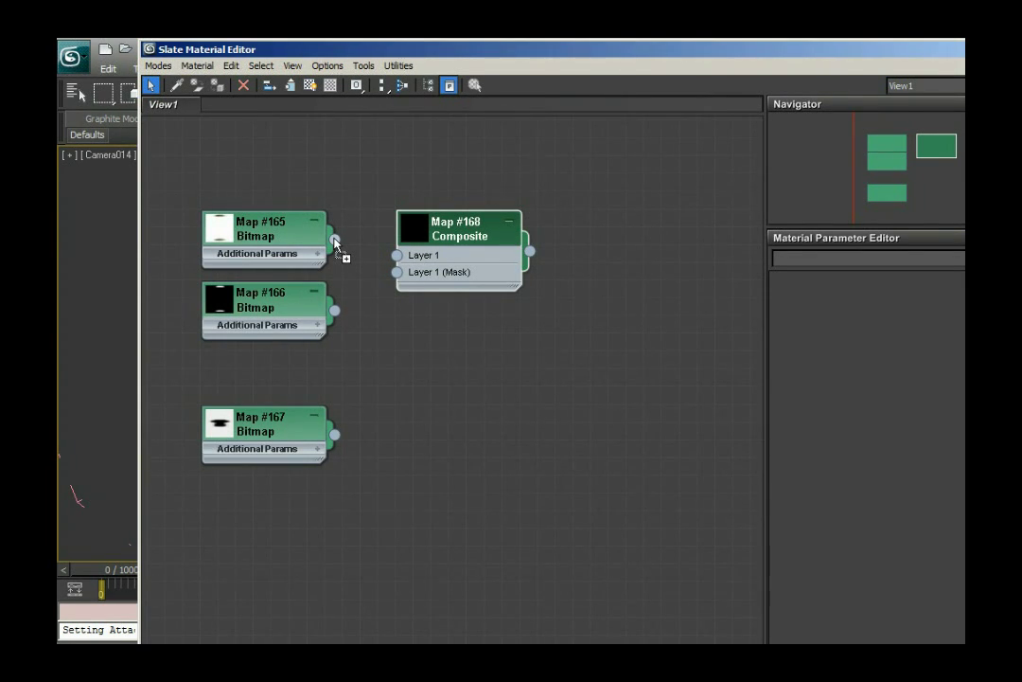
# Wire Map #165 into Layer 1 and Map #166 into its mask, then preview the result.
pyautogui.moveTo(335, 241); pyautogui.dragTo(397, 257)
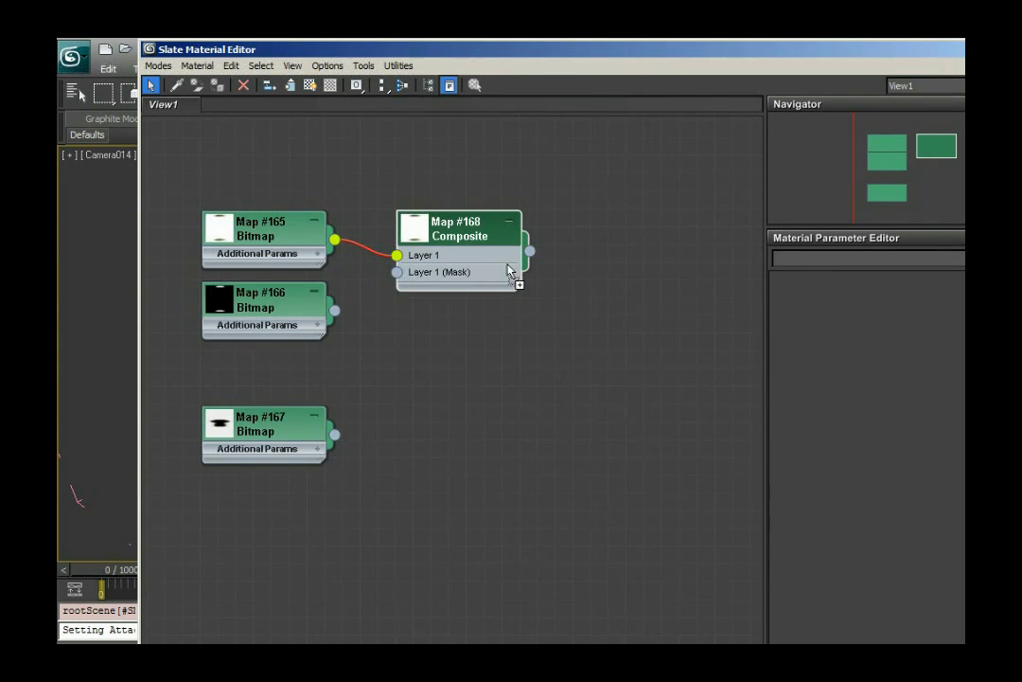
pyautogui.moveTo(337, 313); pyautogui.dragTo(396, 281)
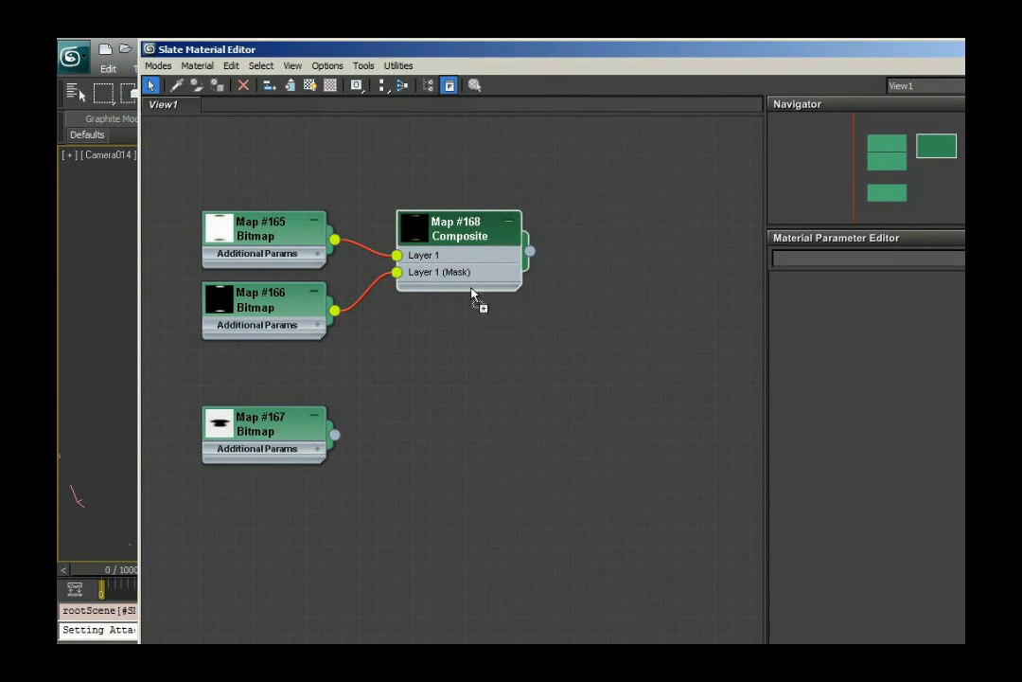
pyautogui.rightClick(472, 231)
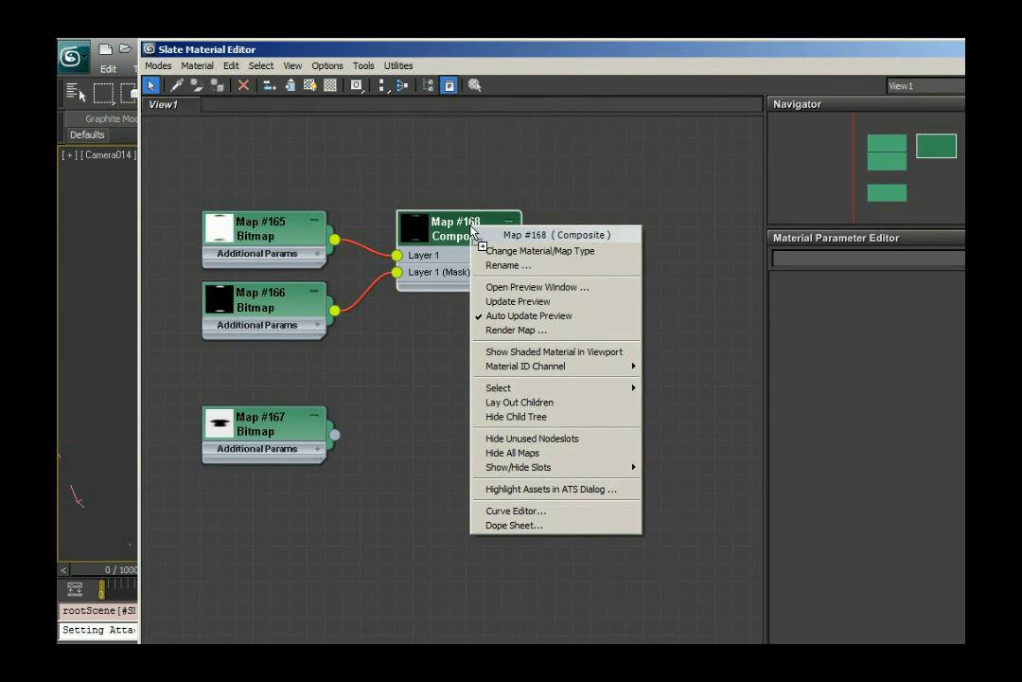
pyautogui.click(535, 287)
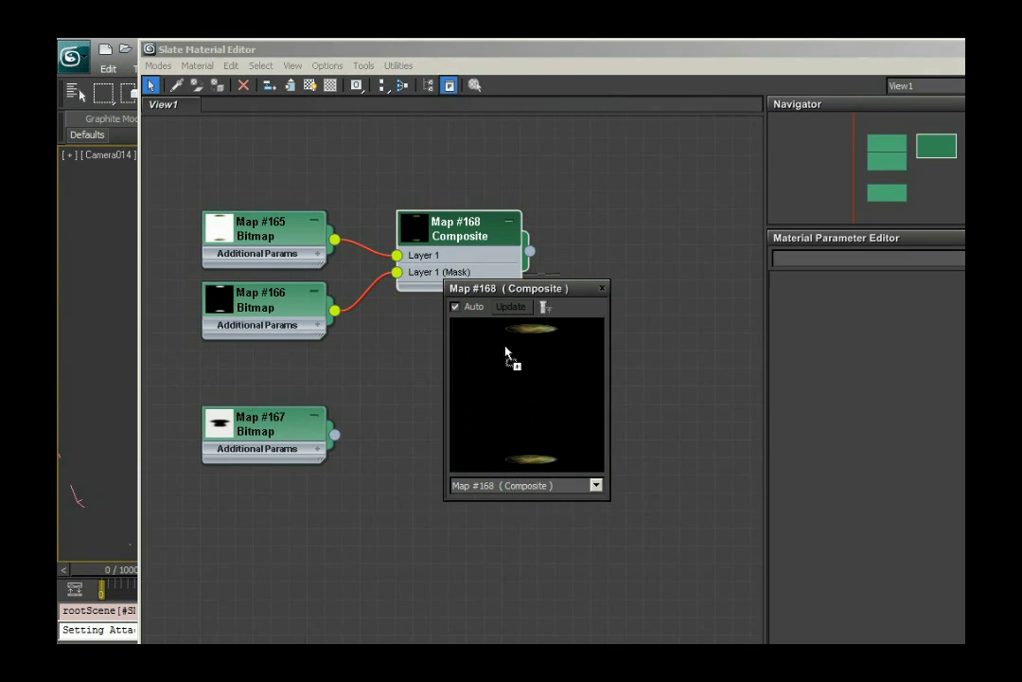
pyautogui.click(601, 289)
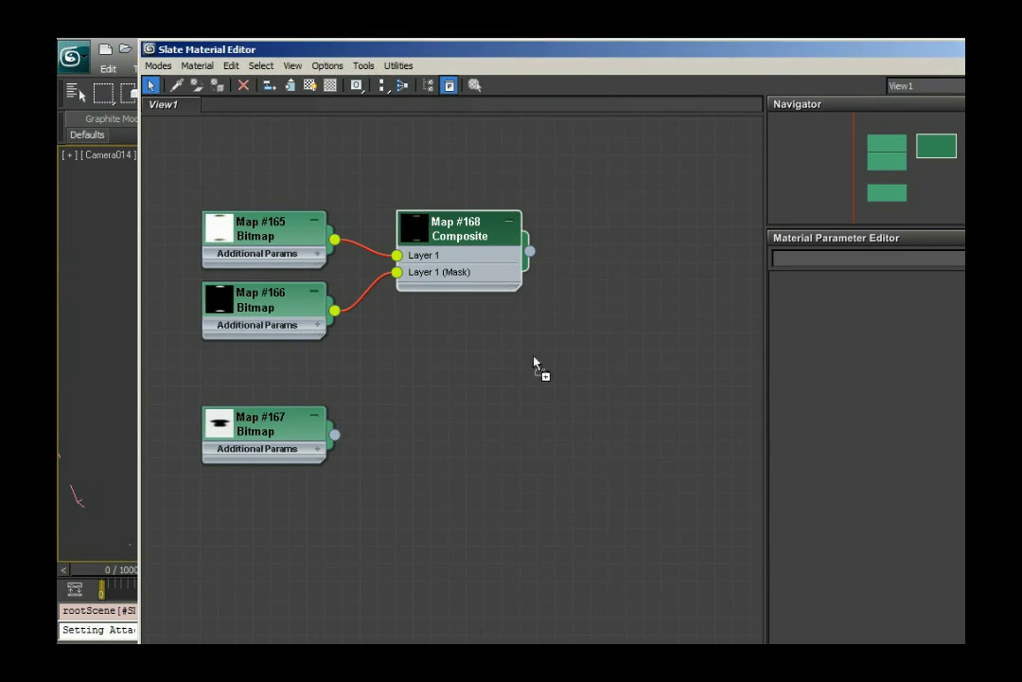
# Create a mental ray Arch & Design material node beside the Composite map.
pyautogui.scroll(-1, 535, 363)
pyautogui.moveTo(536, 366); pyautogui.dragTo(501, 322, button='middle')
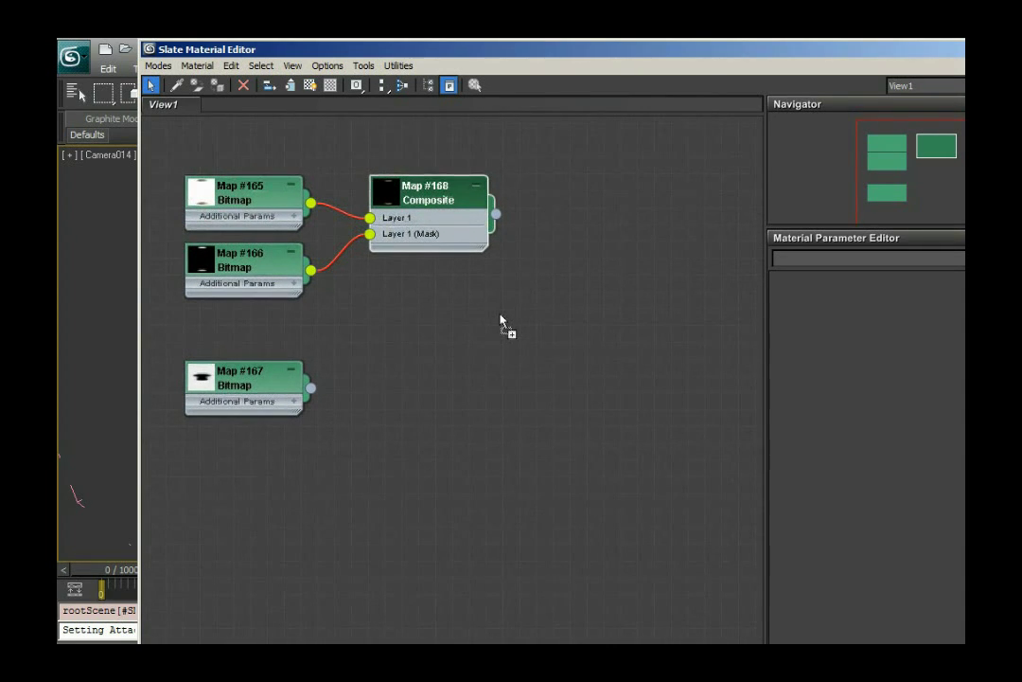
pyautogui.rightClick(538, 348)
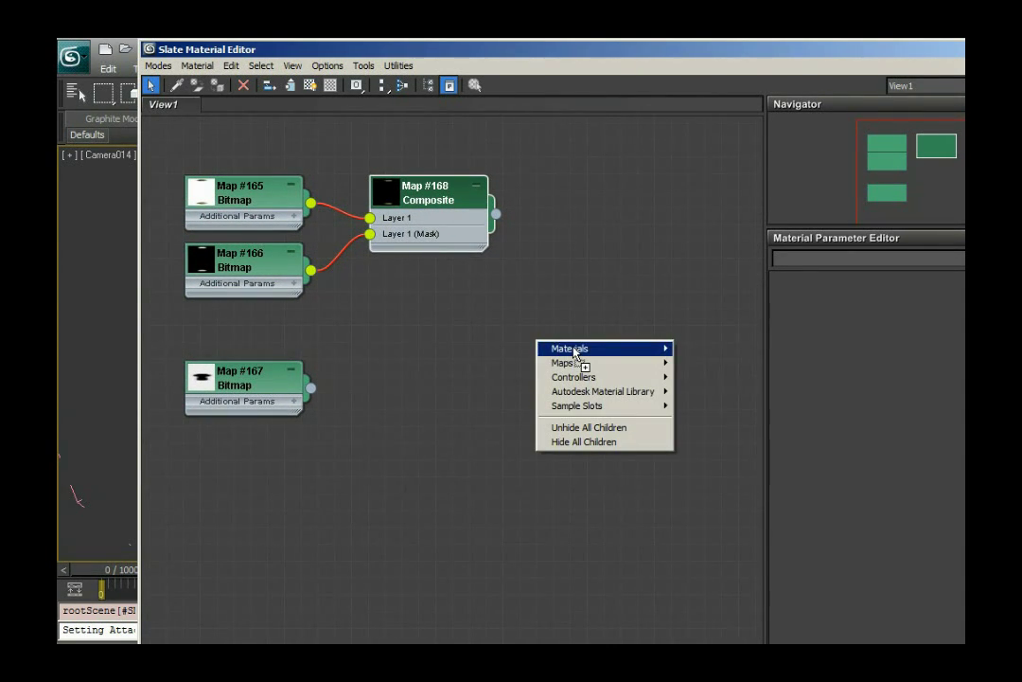
pyautogui.moveTo(575, 353)
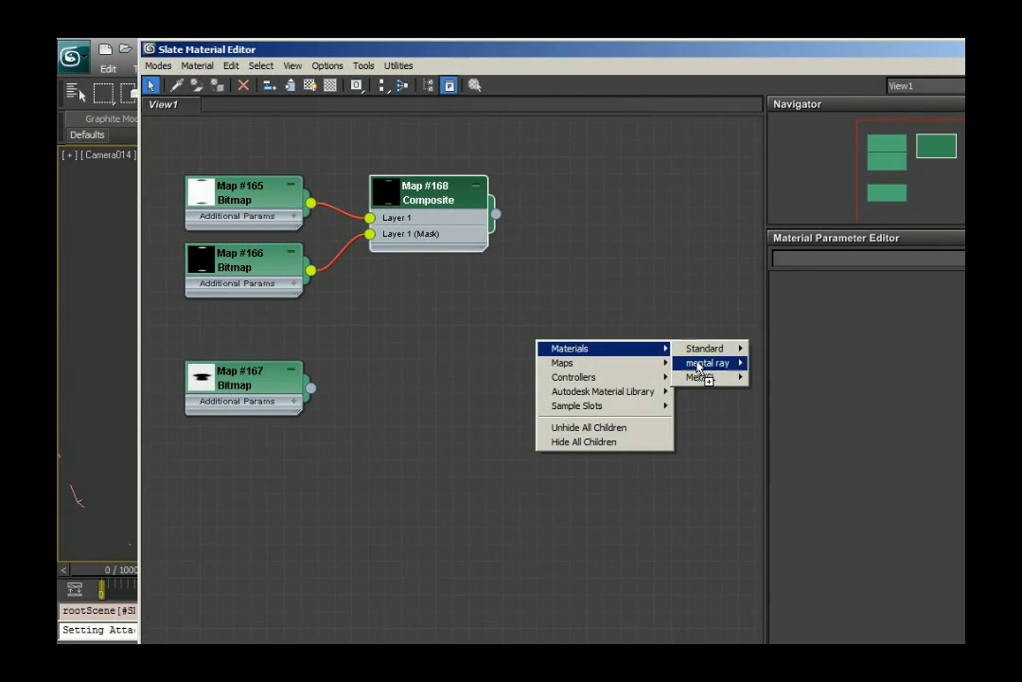
pyautogui.moveTo(705, 365)
pyautogui.click(806, 368)
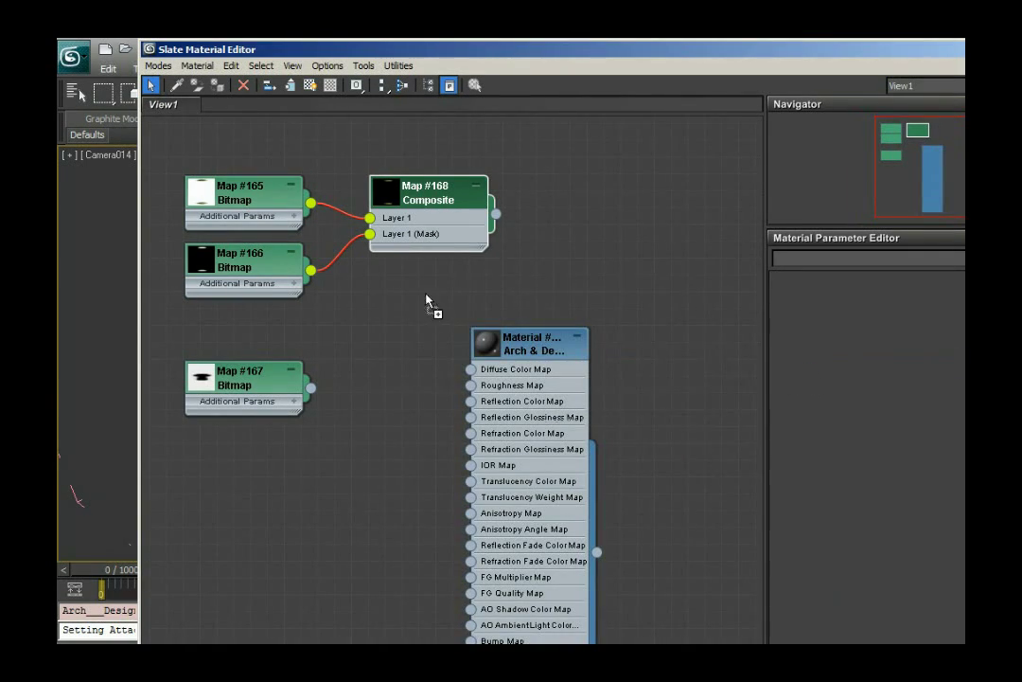
pyautogui.moveTo(561, 353); pyautogui.dragTo(684, 210)
# Connect the Composite map to Material #1296's Diffuse Color Map.
pyautogui.click(393, 428)
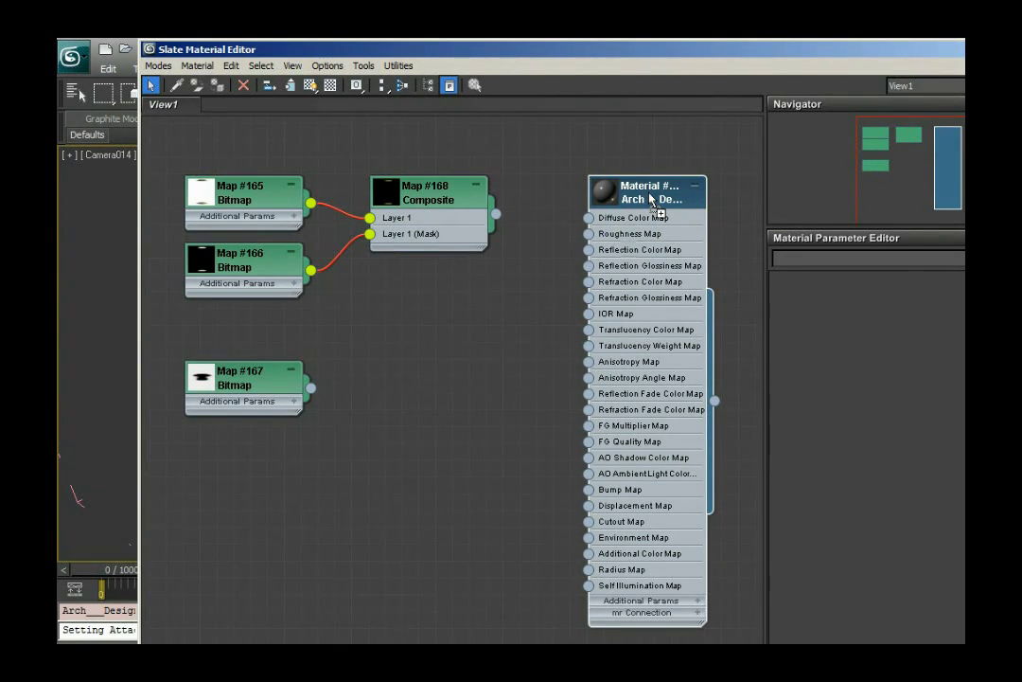
pyautogui.doubleClick(641, 230)
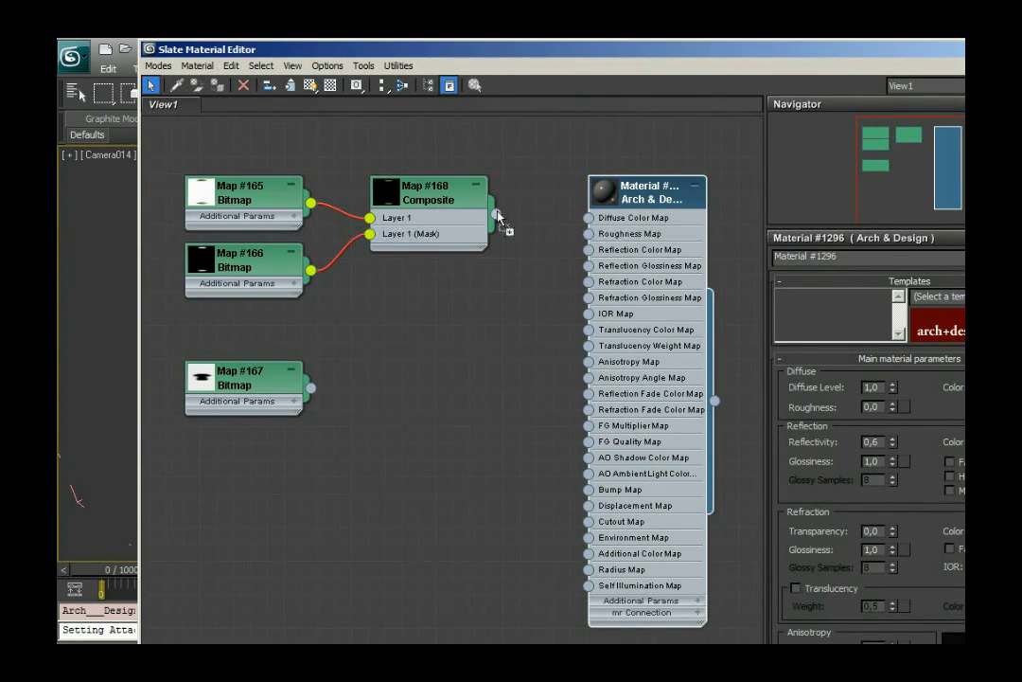
pyautogui.moveTo(497, 216); pyautogui.dragTo(589, 220)
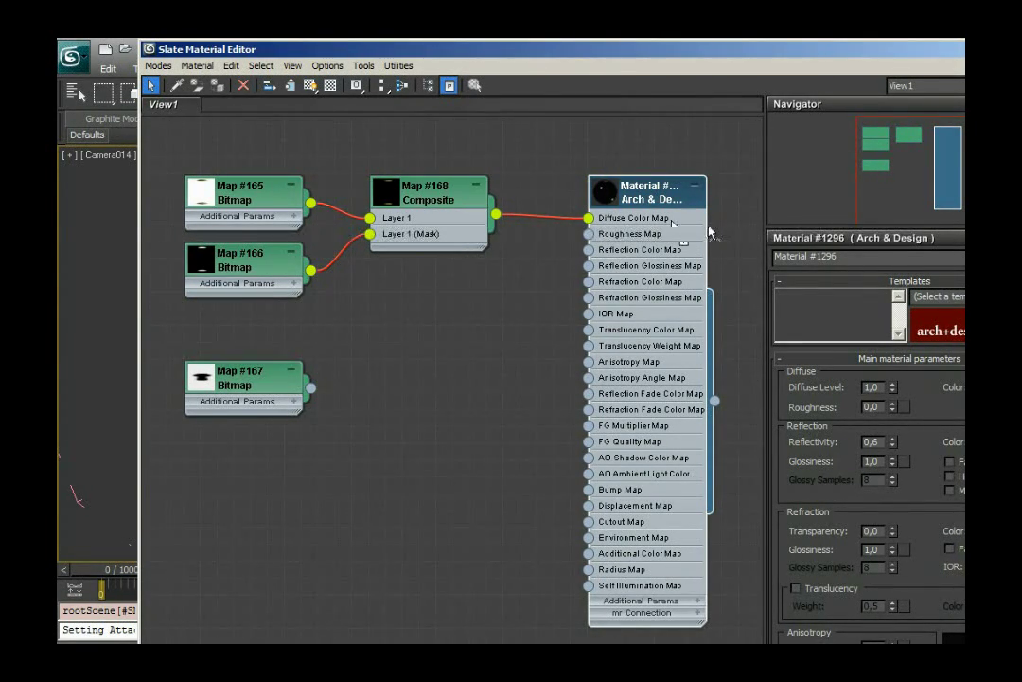
# Check Material #1296 in its larger preview window.
pyautogui.rightClick(605, 194)
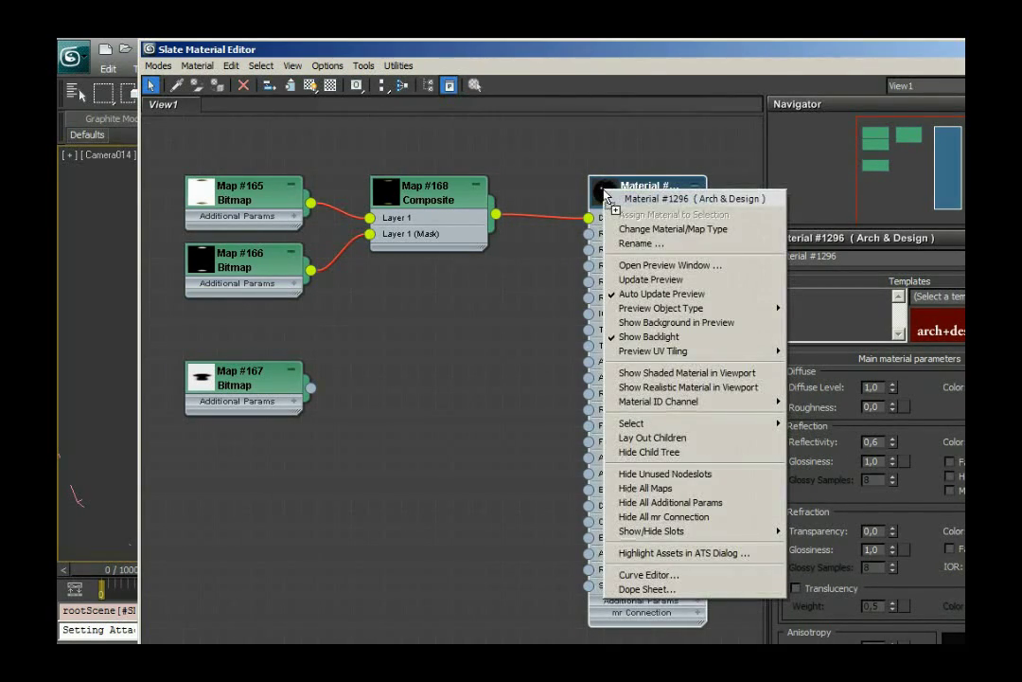
pyautogui.click(673, 265)
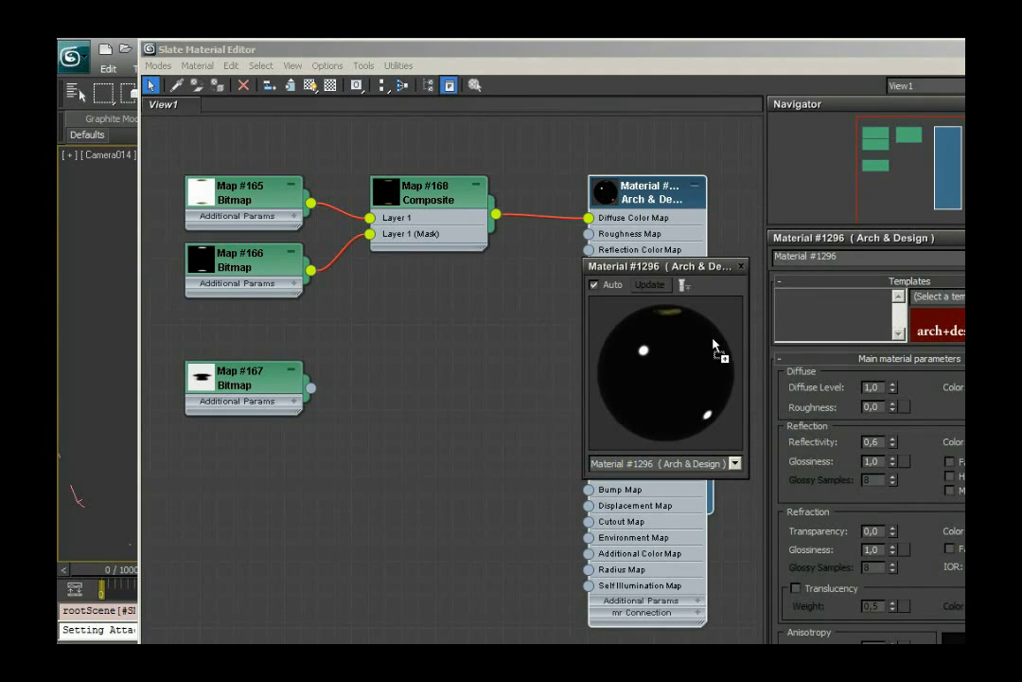
pyautogui.click(741, 267)
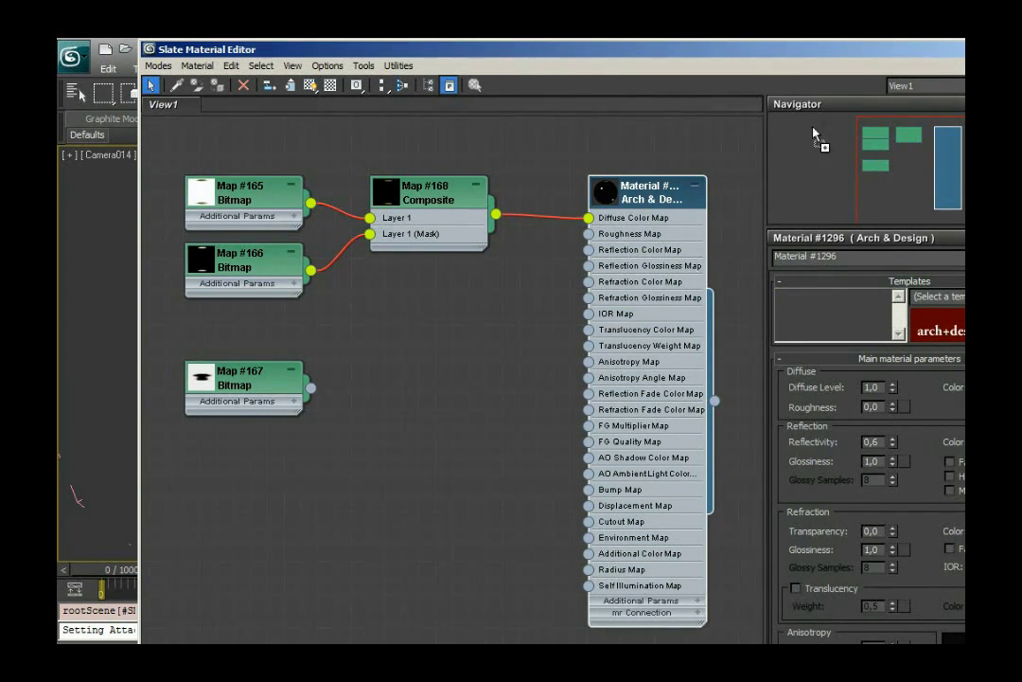
# Compact all nodes up-left, move the editor beside the viewport, and select the material node.
pyautogui.scroll(-5, 482, 319)
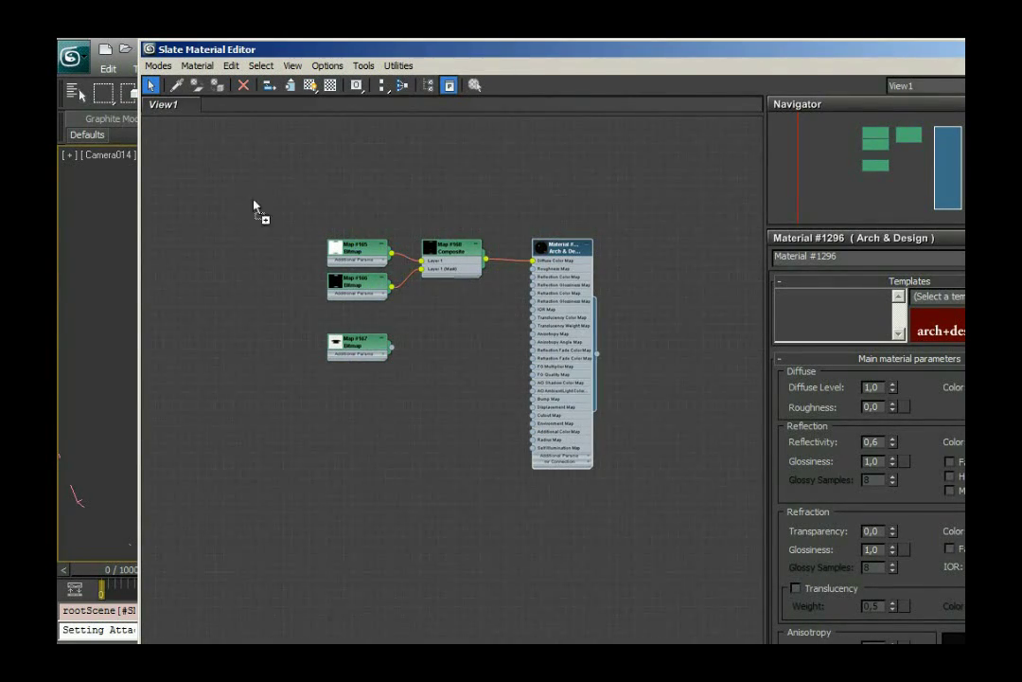
pyautogui.moveTo(255, 205); pyautogui.dragTo(705, 574)
pyautogui.moveTo(583, 316); pyautogui.dragTo(420, 212)
pyautogui.moveTo(509, 57); pyautogui.dragTo(822, 57)
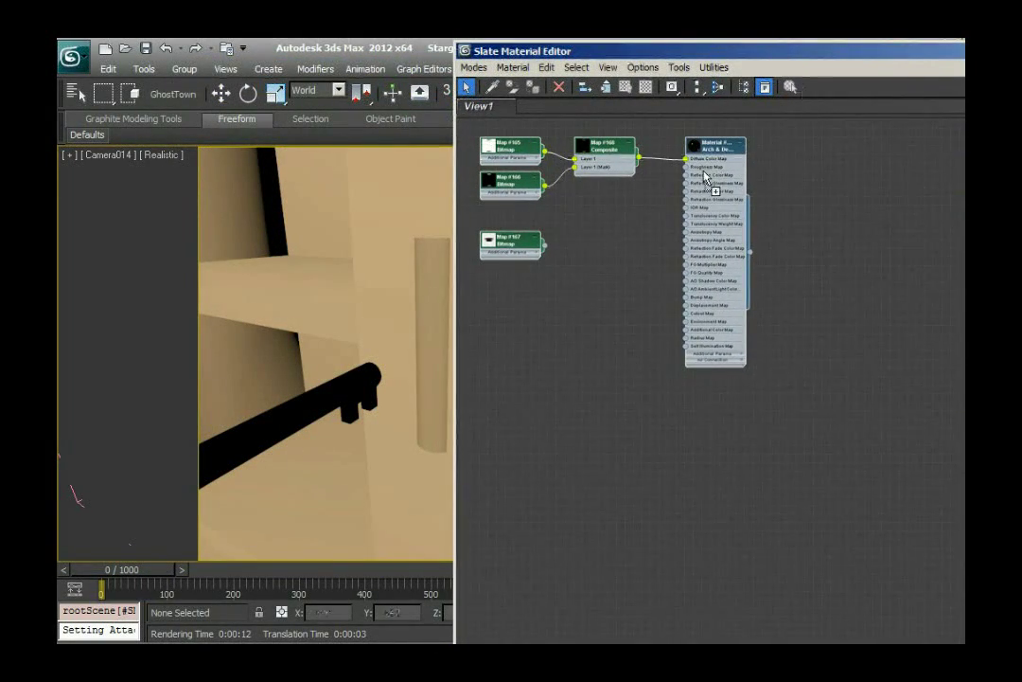
pyautogui.click(840, 180)
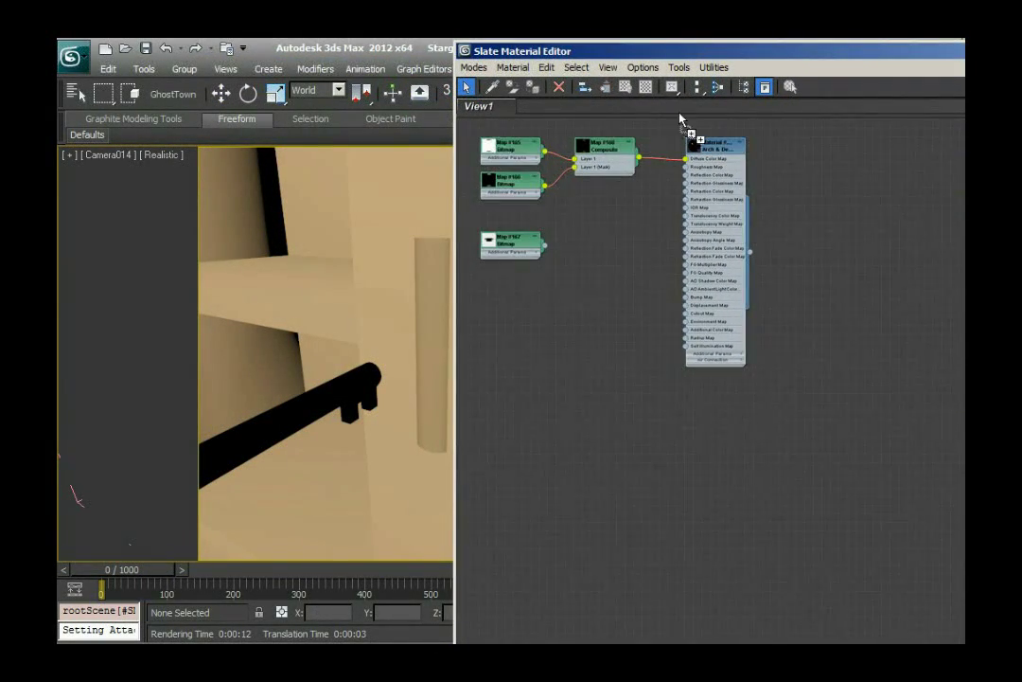
pyautogui.moveTo(703, 137); pyautogui.dragTo(721, 164)
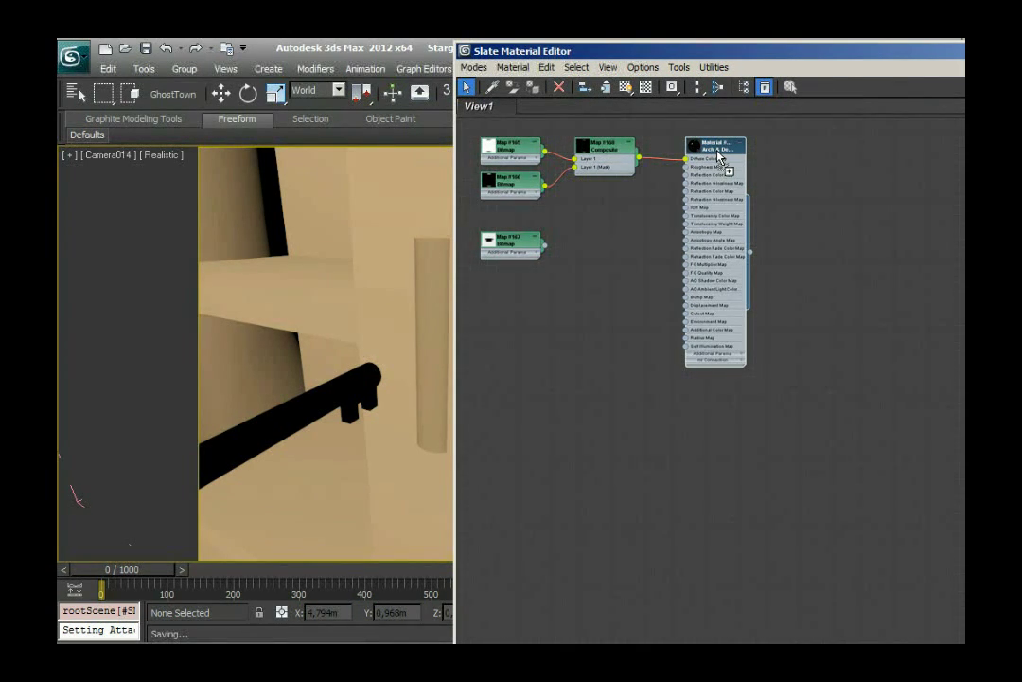
# Assign Material #1296 to the upright keyhole plate.
pyautogui.click(434, 311)
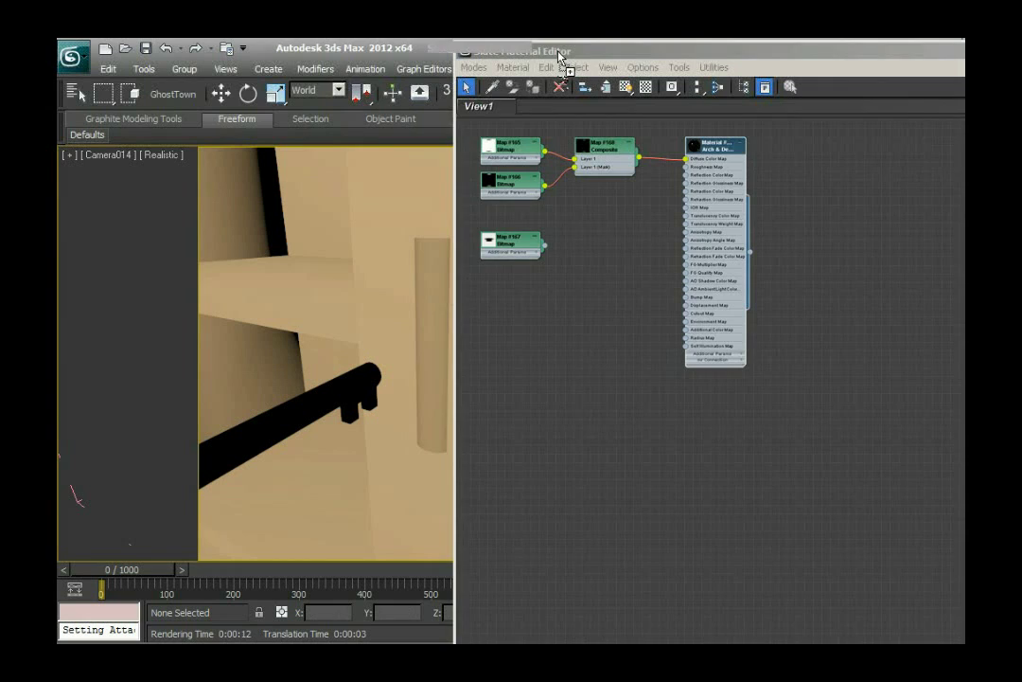
pyautogui.moveTo(502, 51); pyautogui.dragTo(581, 55)
pyautogui.click(441, 295)
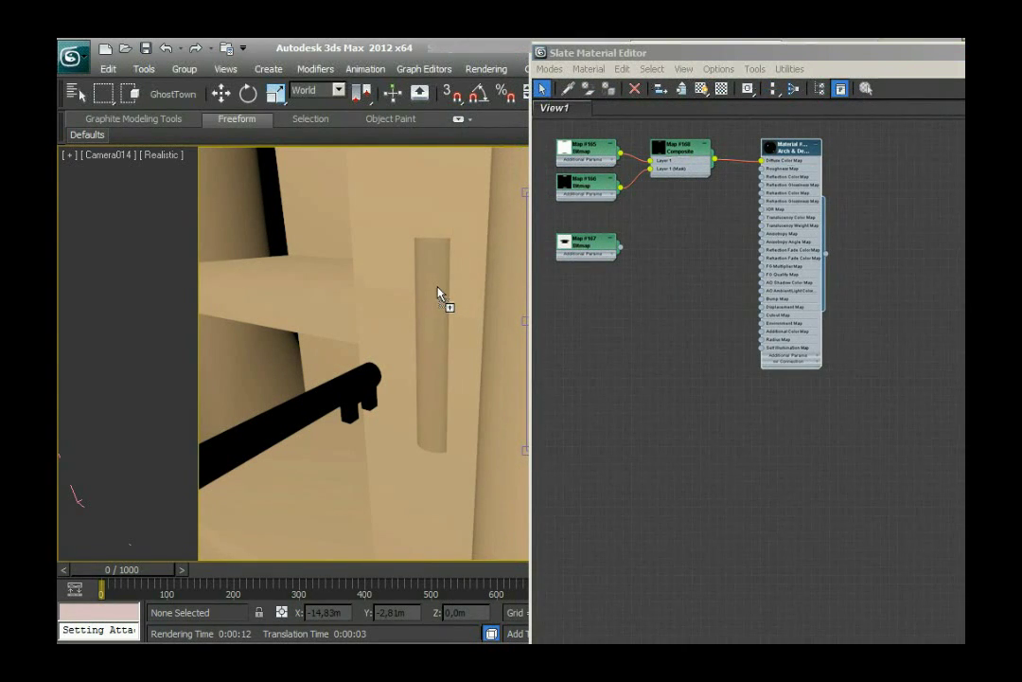
pyautogui.click(441, 295)
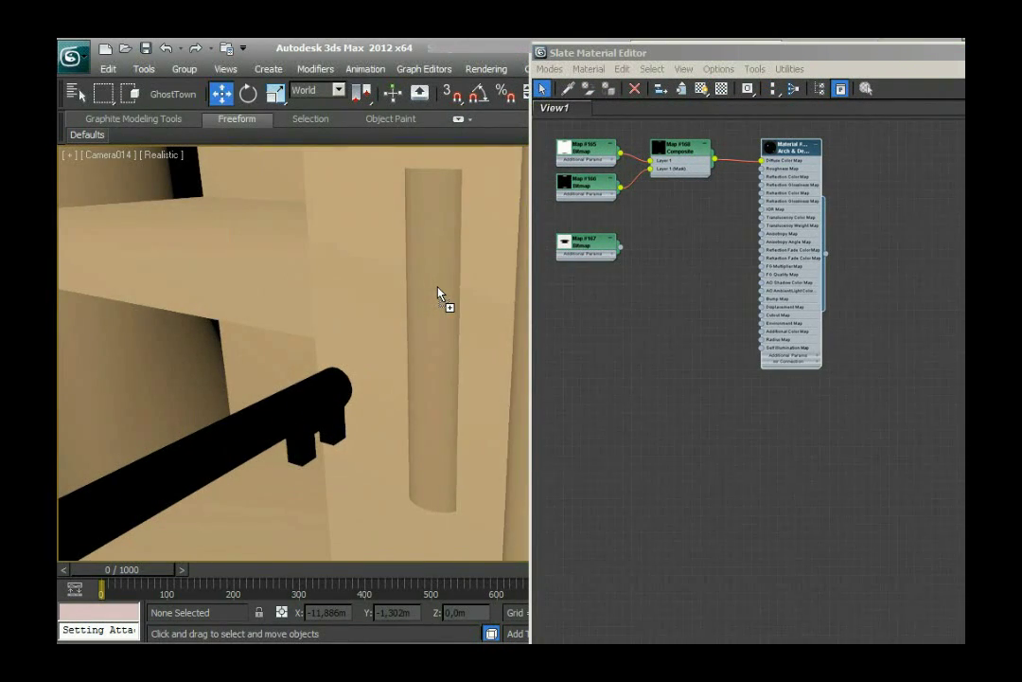
pyautogui.click(181, 70)
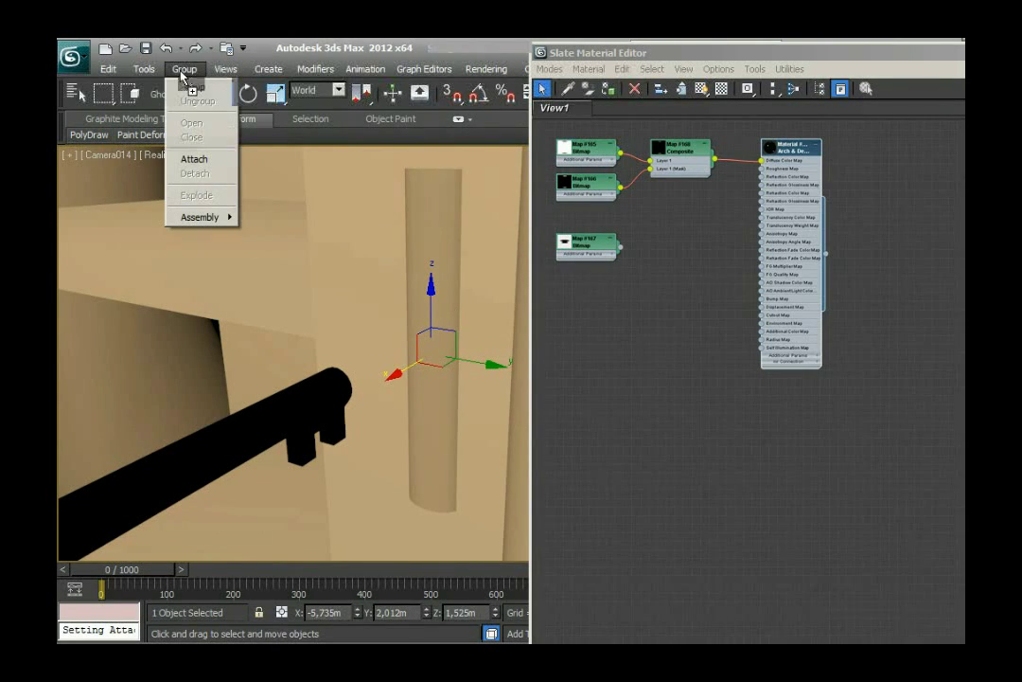
pyautogui.click(182, 72)
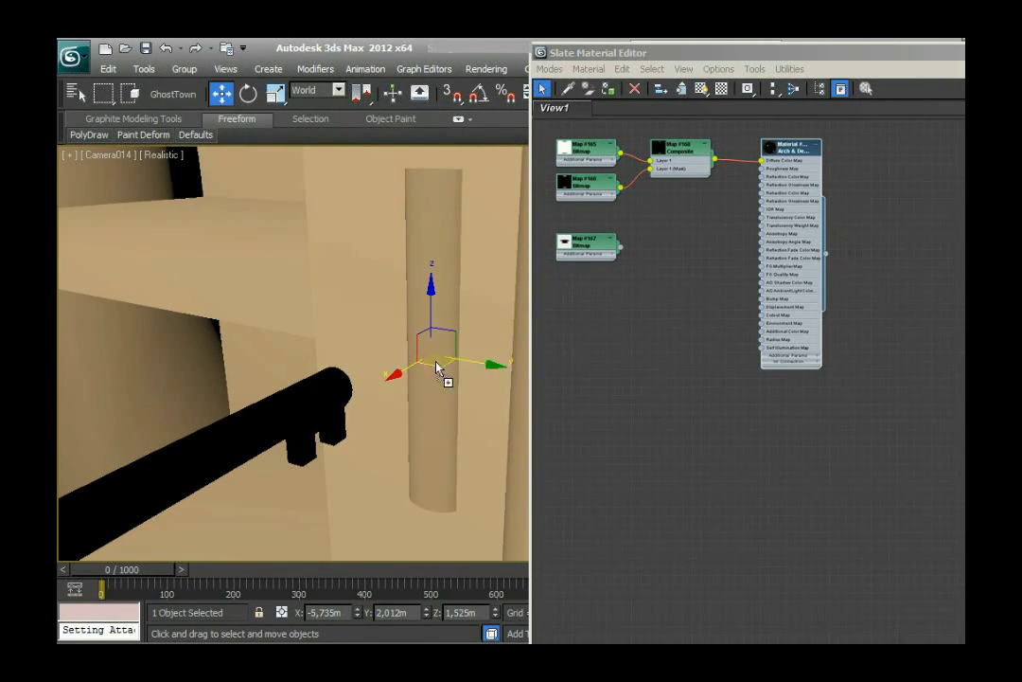
pyautogui.click(805, 153)
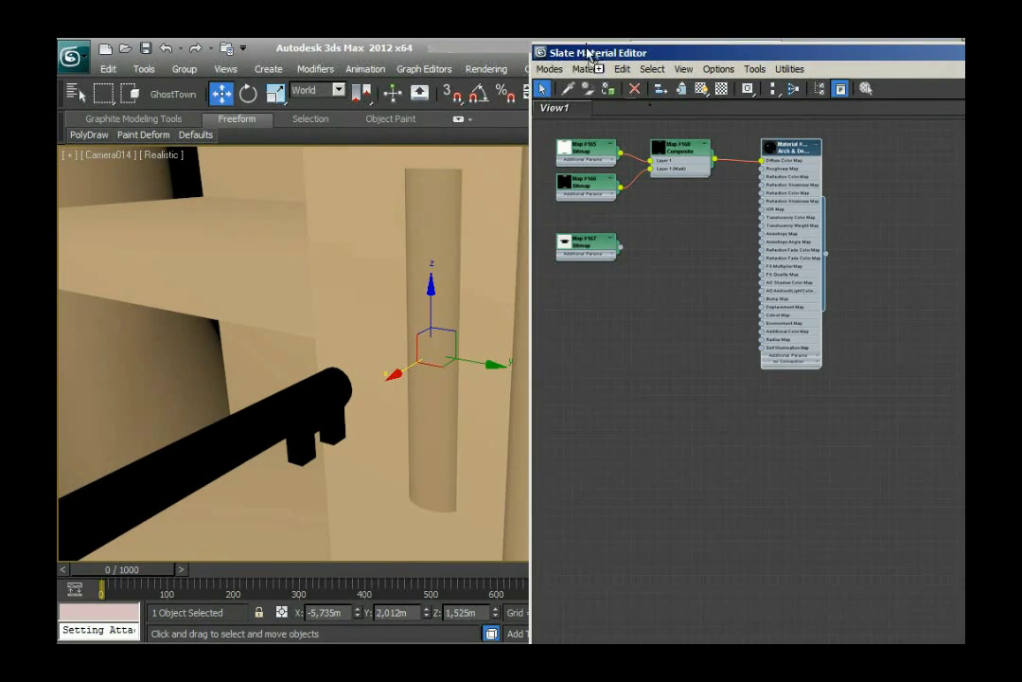
pyautogui.click(584, 71)
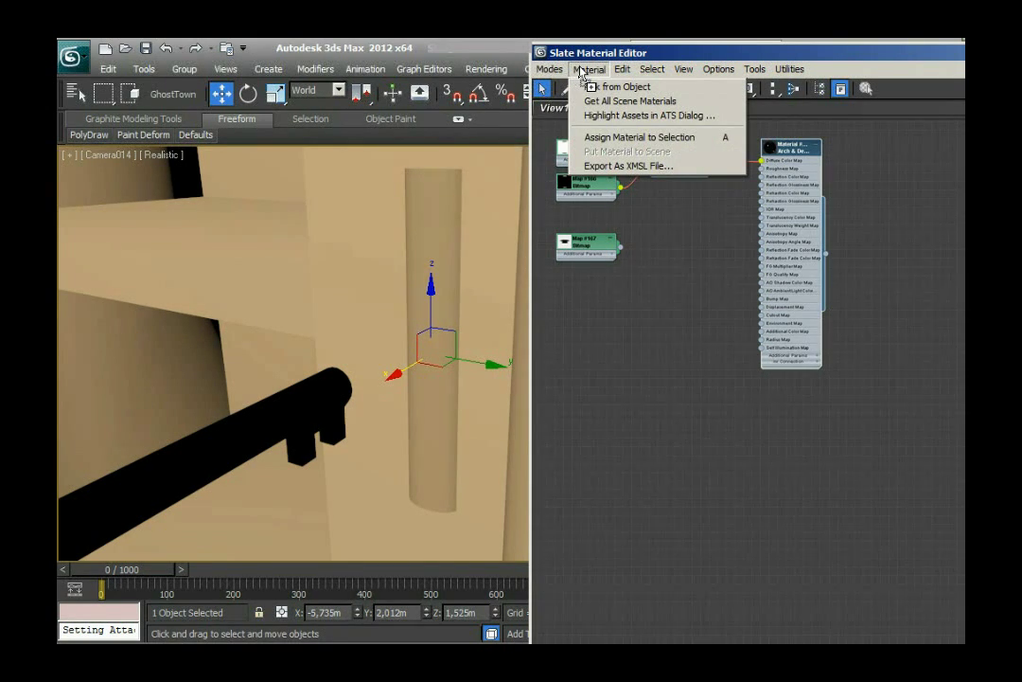
pyautogui.click(617, 138)
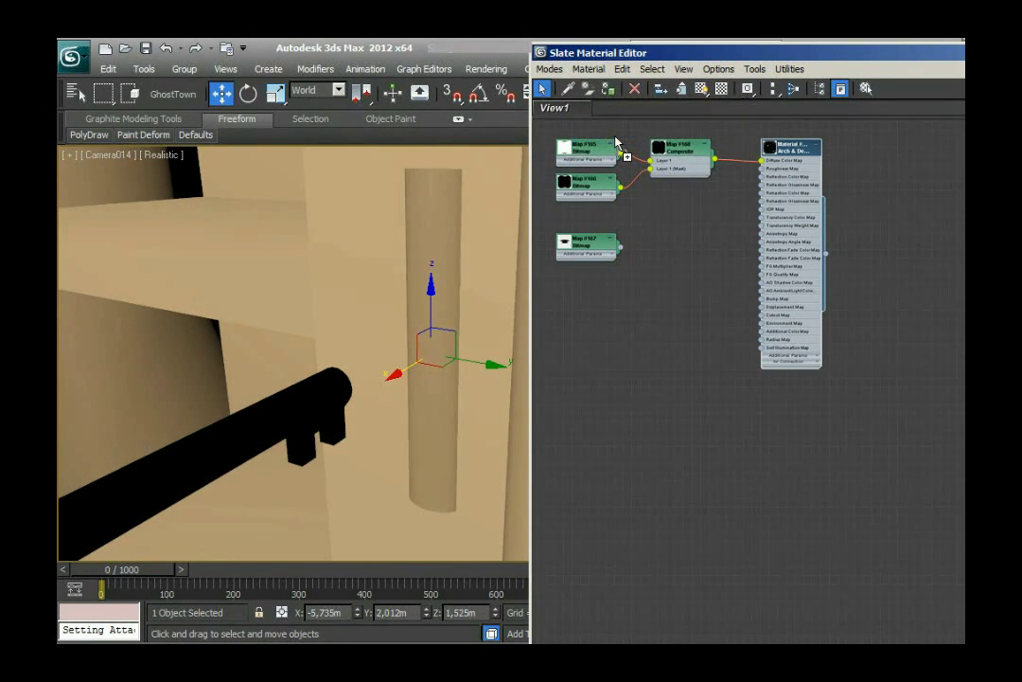
# Show viewport materials as Shaded Materials with Maps.
pyautogui.click(225, 69)
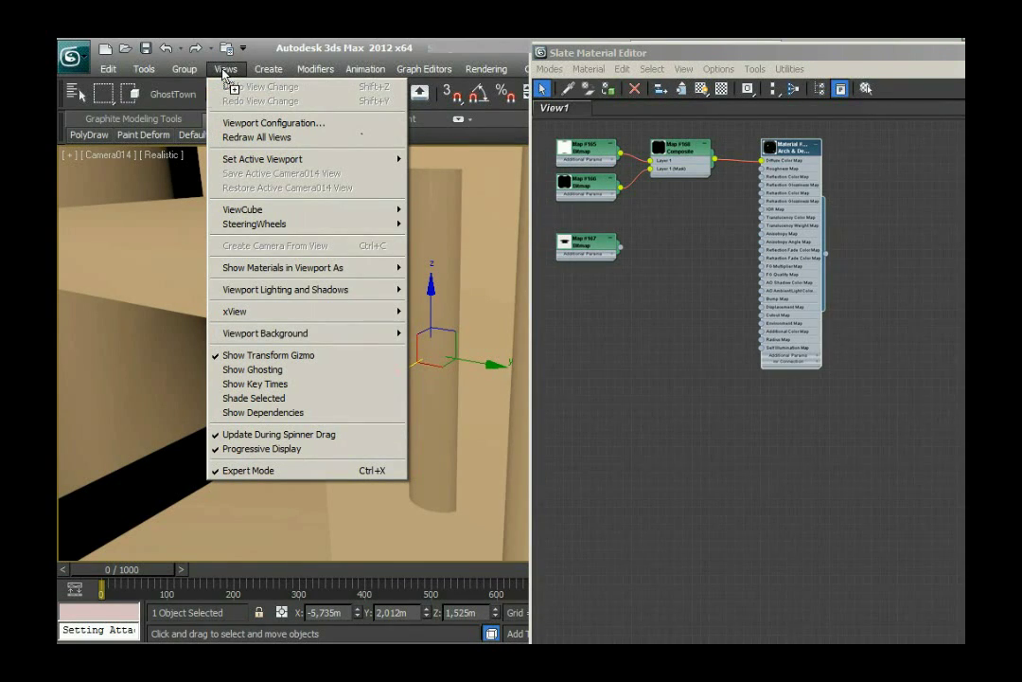
pyautogui.moveTo(306, 271)
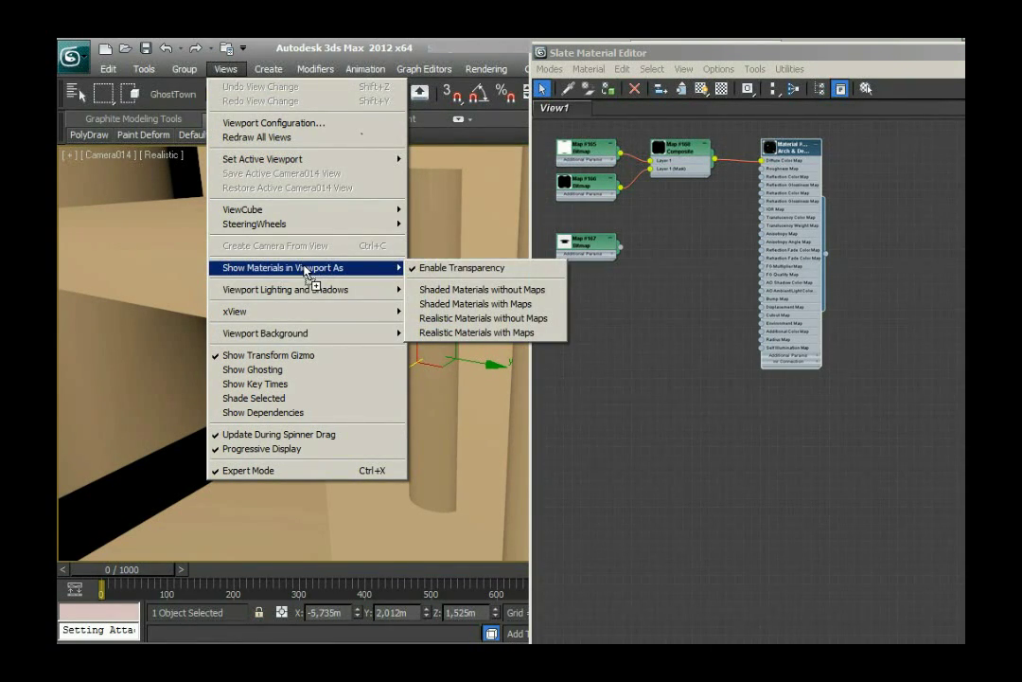
pyautogui.click(463, 304)
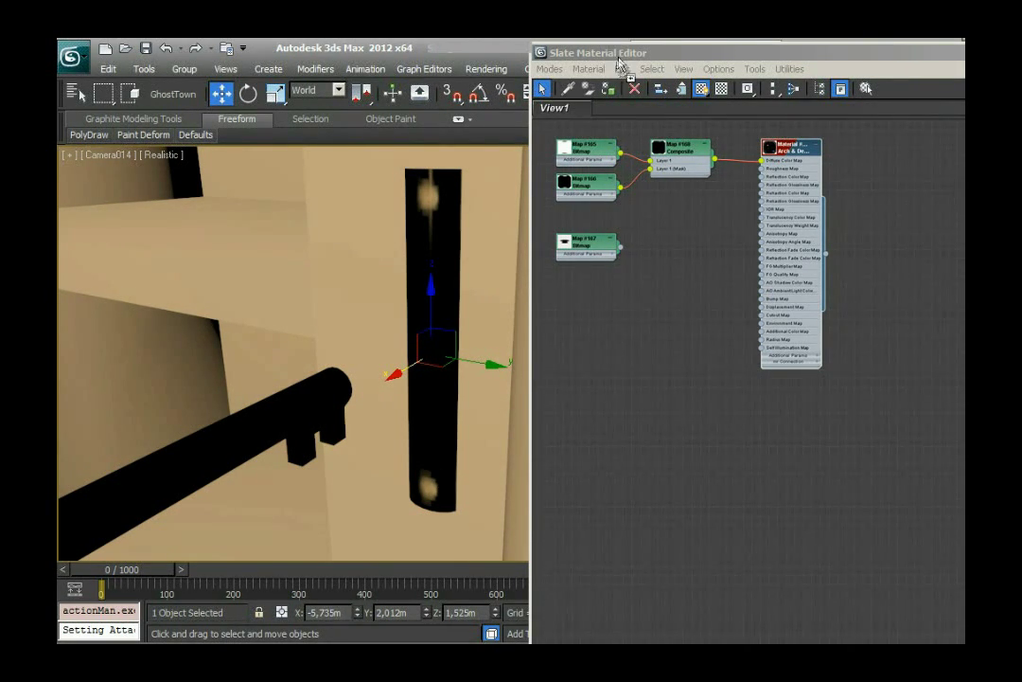
# Set the Render Setup area to render to Region.
pyautogui.moveTo(620, 58); pyautogui.dragTo(611, 163)
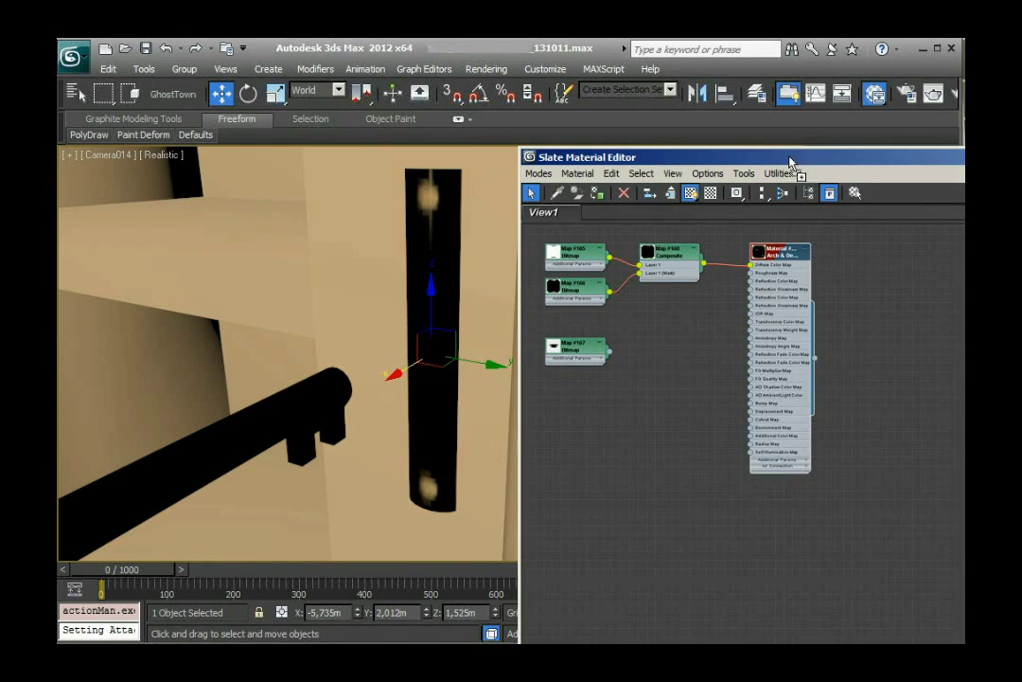
pyautogui.moveTo(793, 159); pyautogui.dragTo(887, 181)
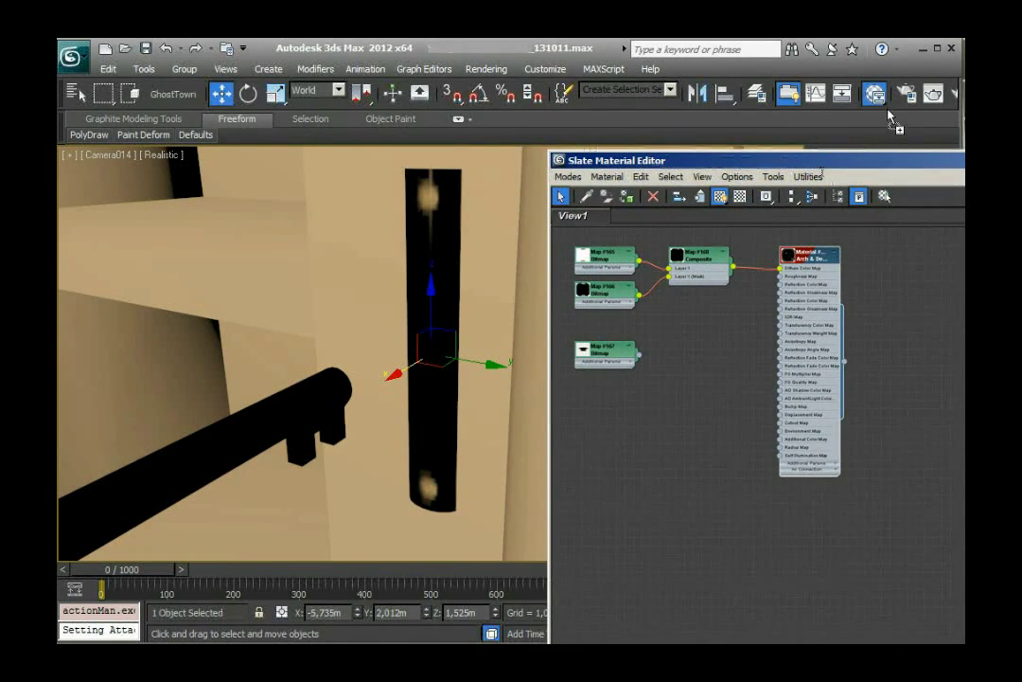
pyautogui.click(908, 98)
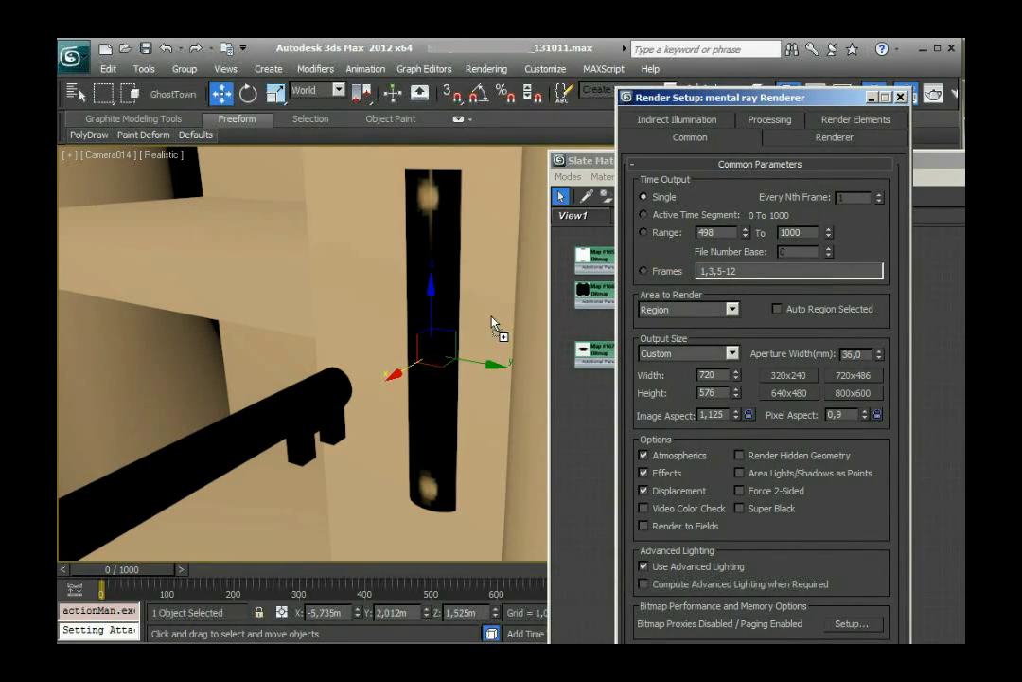
pyautogui.click(732, 311)
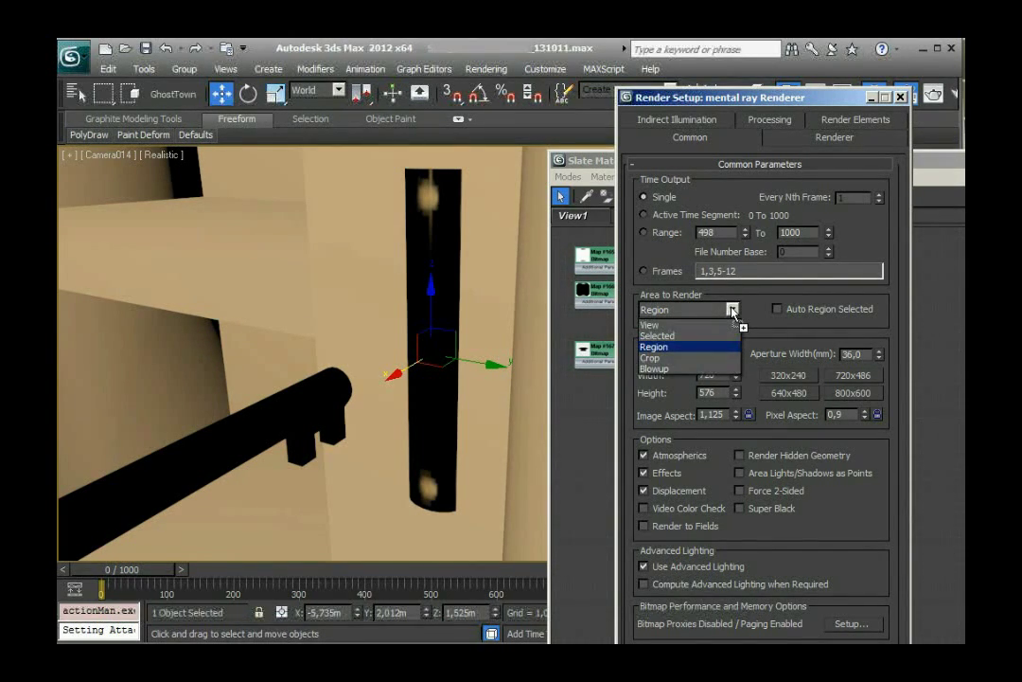
pyautogui.click(672, 325)
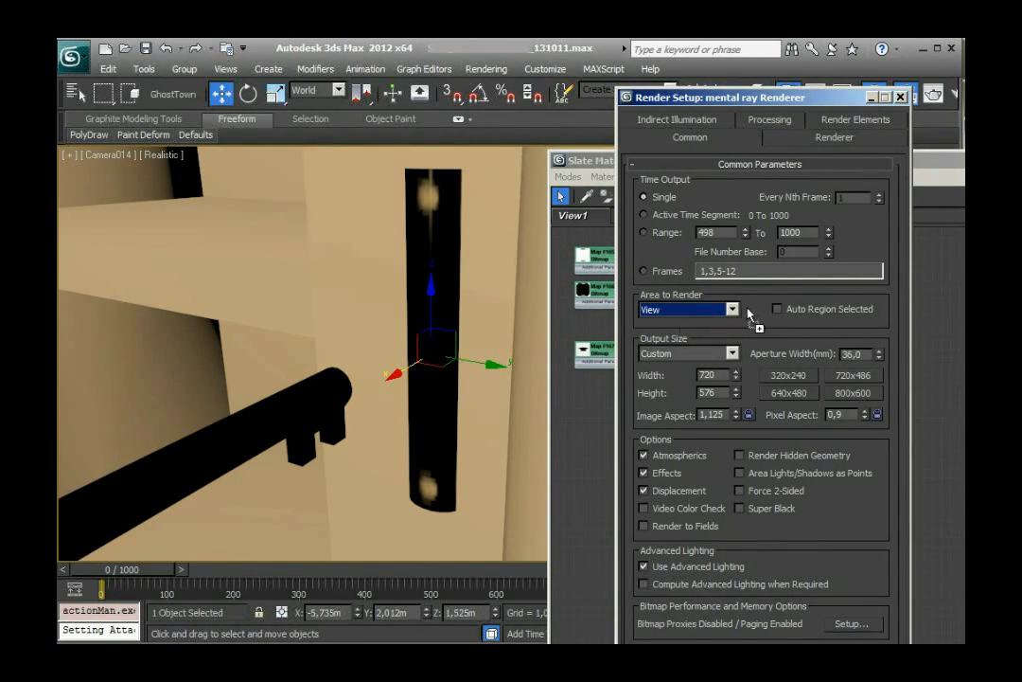
pyautogui.click(732, 312)
pyautogui.click(705, 347)
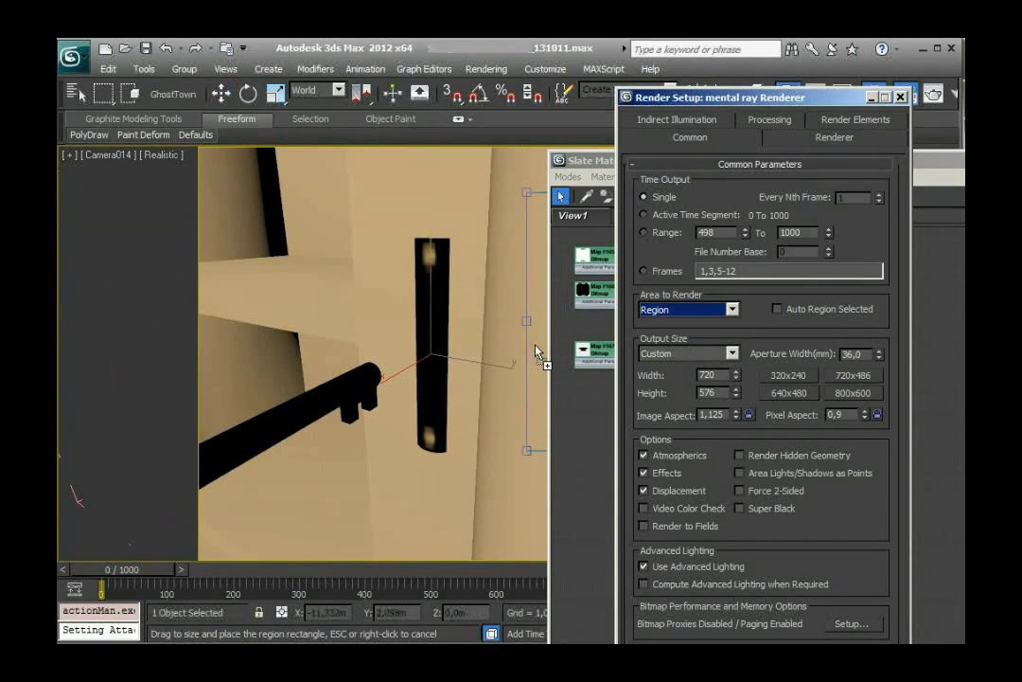
# Resize the region box to frame the keyhole plate, moving Render Setup and Slate aside.
pyautogui.moveTo(526, 325); pyautogui.dragTo(336, 325)
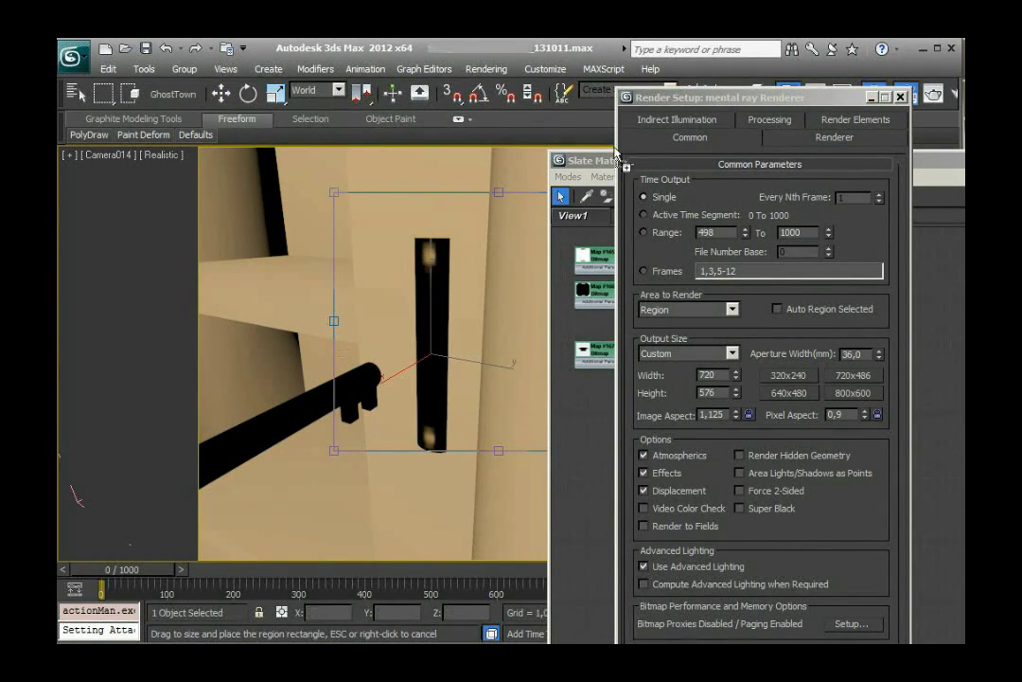
pyautogui.moveTo(606, 192); pyautogui.dragTo(502, 199)
pyautogui.moveTo(741, 98); pyautogui.dragTo(980, 242)
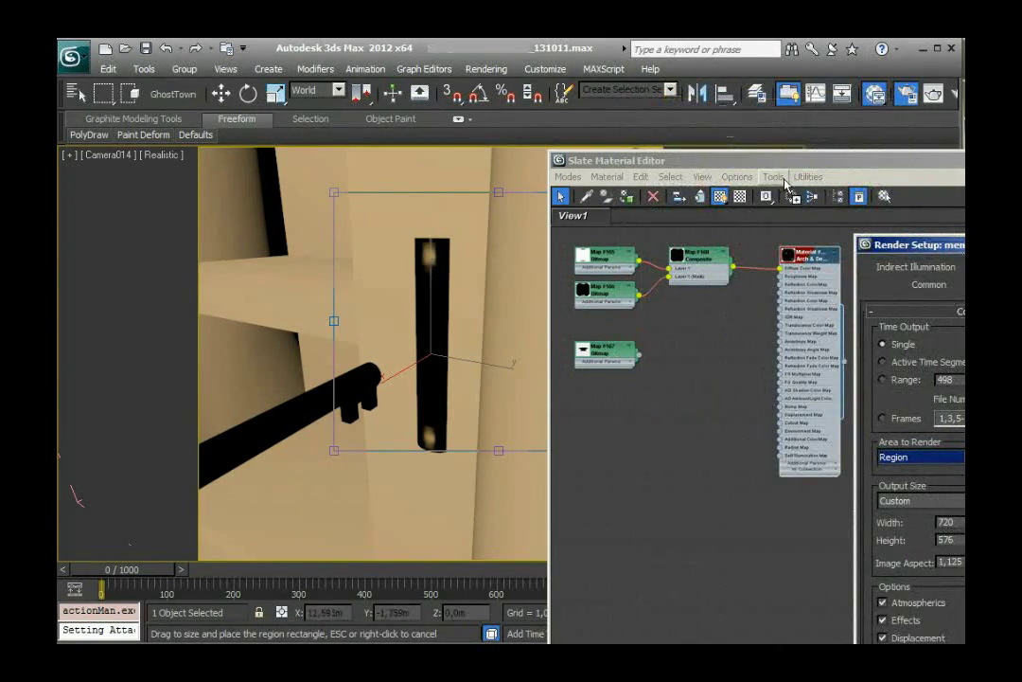
pyautogui.moveTo(780, 161); pyautogui.dragTo(983, 93)
pyautogui.moveTo(824, 93); pyautogui.dragTo(786, 94)
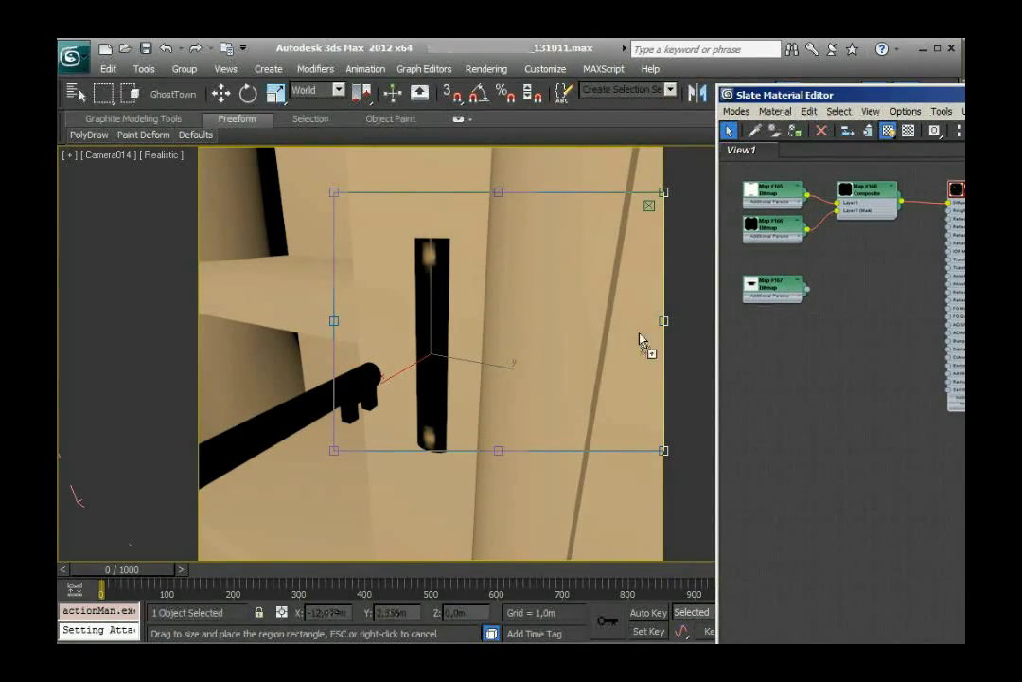
pyautogui.moveTo(663, 324); pyautogui.dragTo(476, 322)
pyautogui.moveTo(412, 437); pyautogui.dragTo(404, 493)
pyautogui.moveTo(956, 95); pyautogui.dragTo(747, 149)
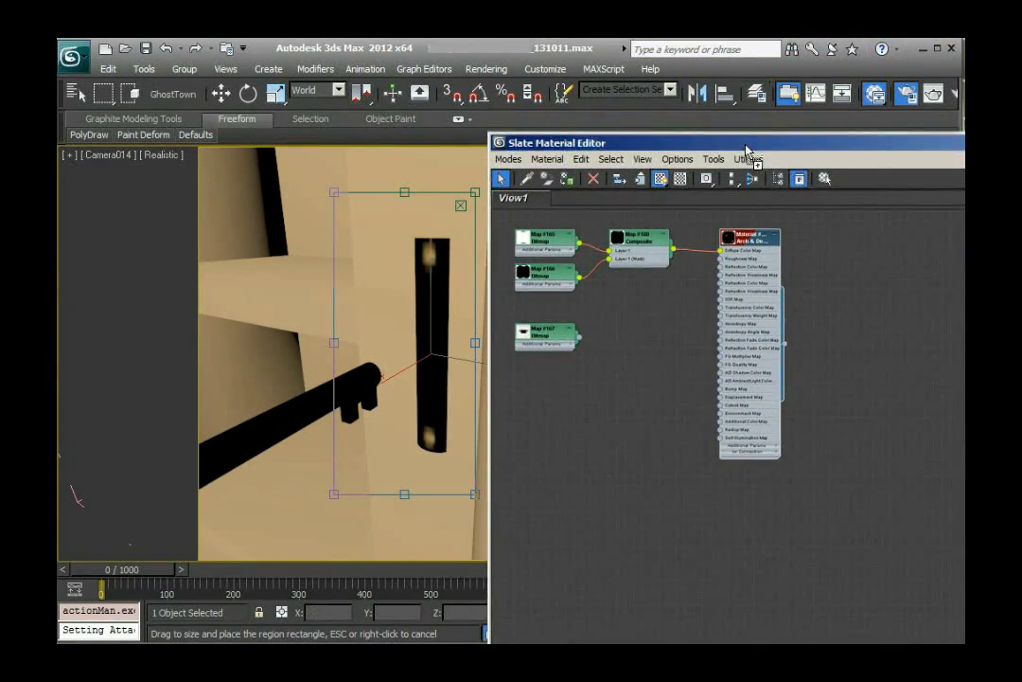
# Render the Camera014 keyhole plate region, review it, then minimize the frame window.
pyautogui.click(933, 93)
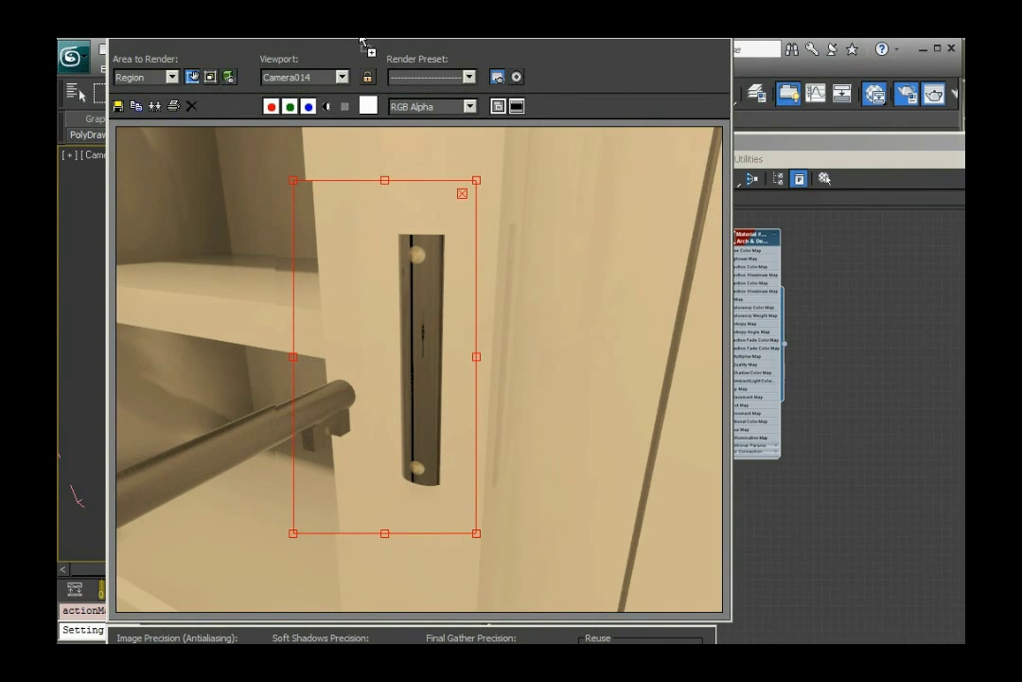
pyautogui.moveTo(502, 45); pyautogui.dragTo(453, 54)
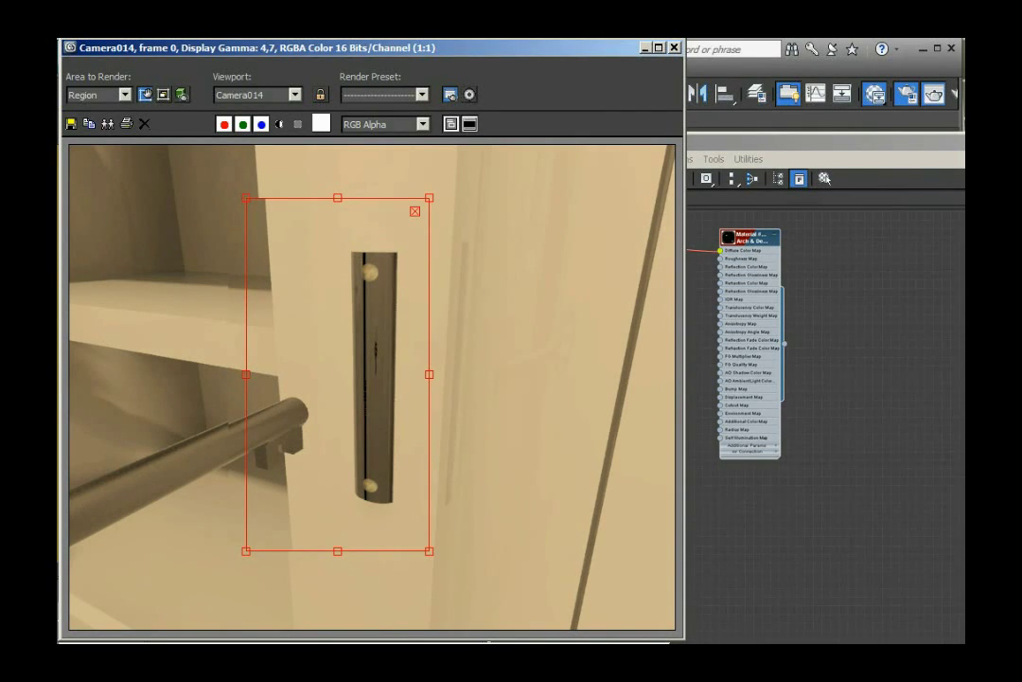
pyautogui.click(647, 48)
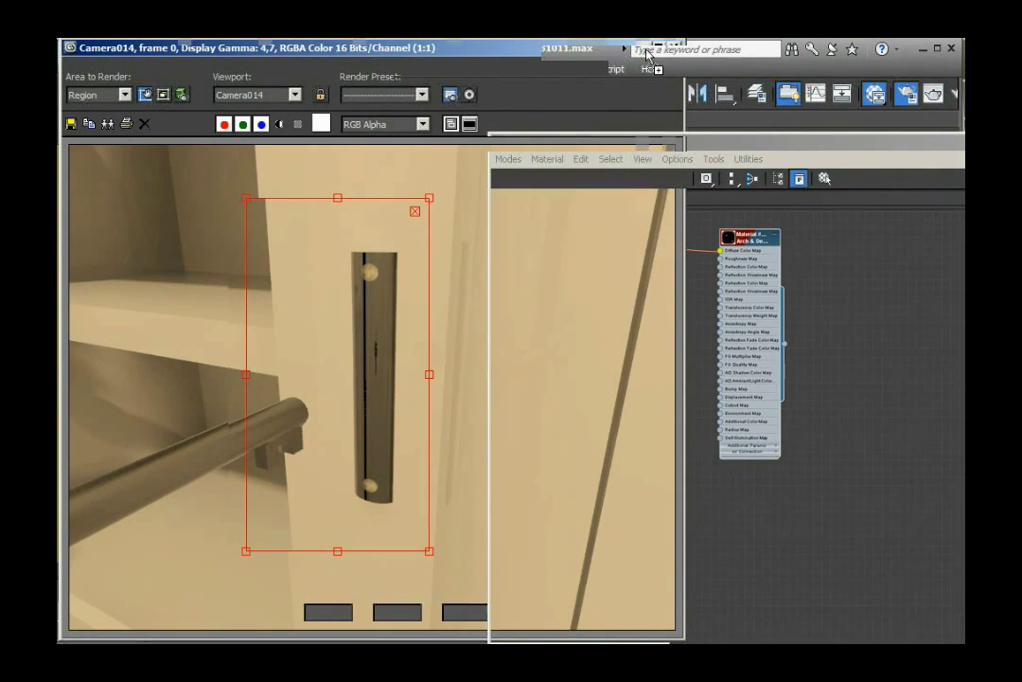
pyautogui.moveTo(744, 149); pyautogui.dragTo(728, 54)
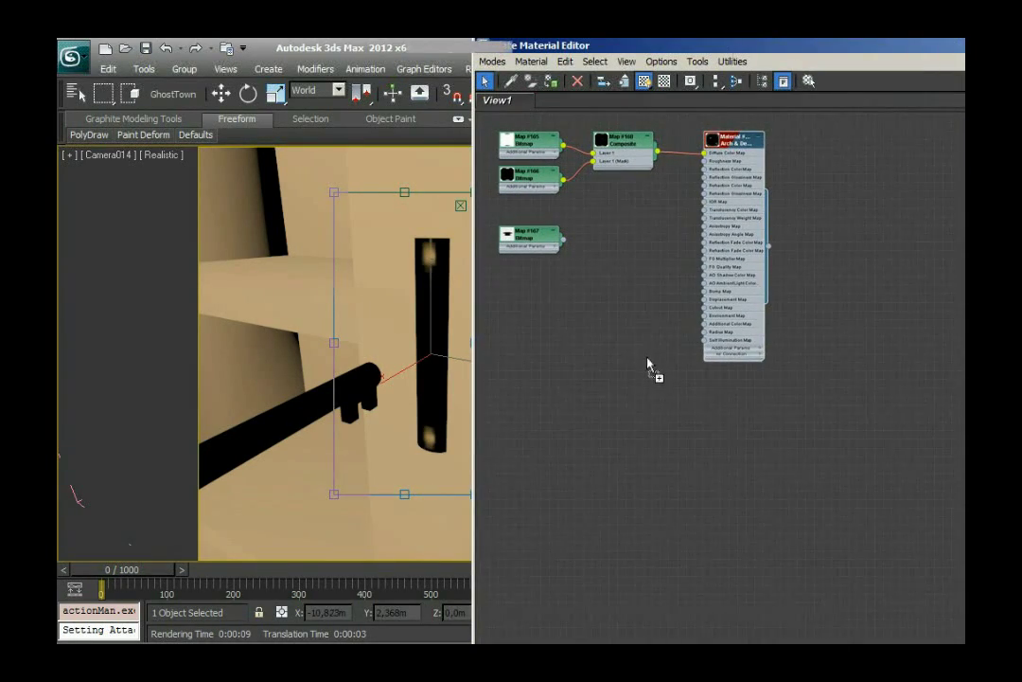
# Auto-arrange the material's nodes with Lay Out All and centre them in the node view.
pyautogui.scroll(3, 650, 366)
pyautogui.moveTo(752, 58); pyautogui.dragTo(529, 69)
pyautogui.press('l')
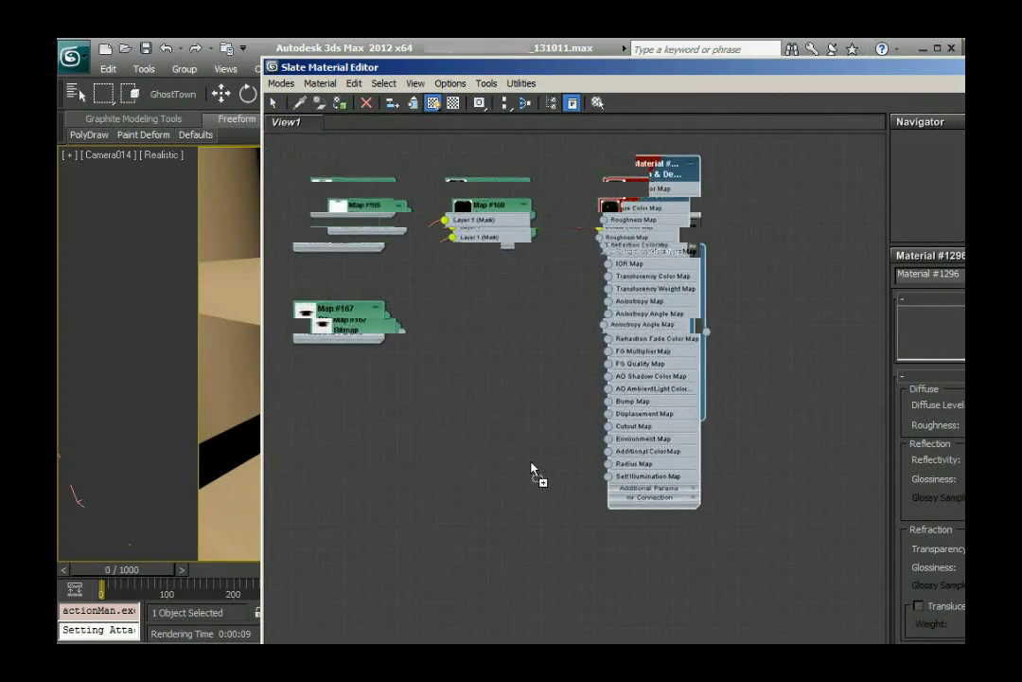
pyautogui.moveTo(533, 469); pyautogui.dragTo(561, 497, button='middle')
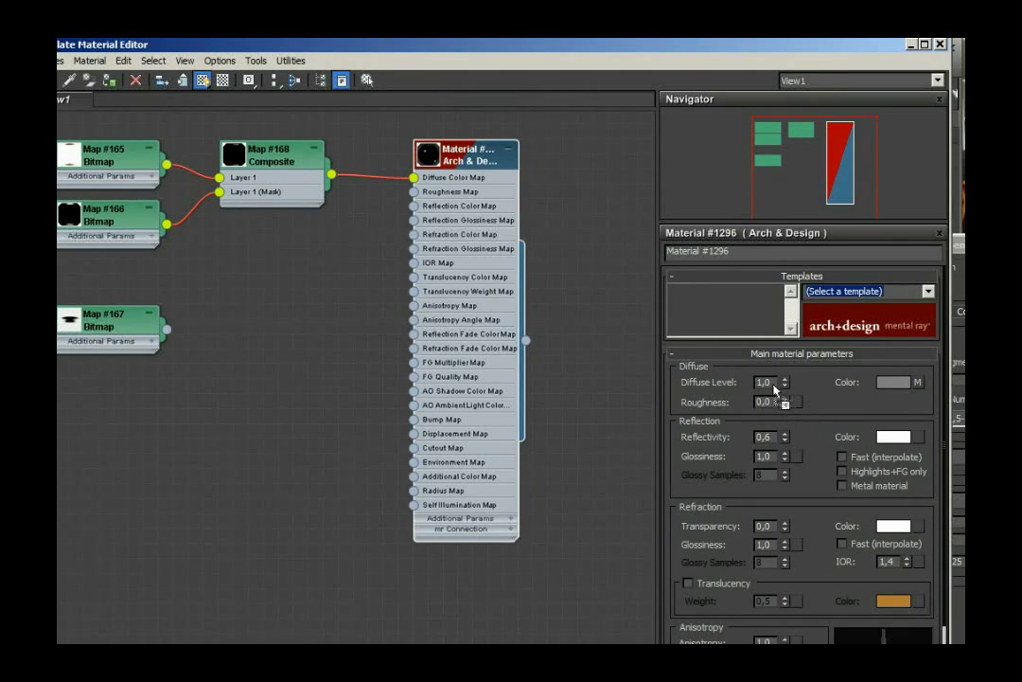
# Apply the Matte Finish template to Arch & Design material #1296, then restore the editor window.
pyautogui.doubleClick(763, 436)
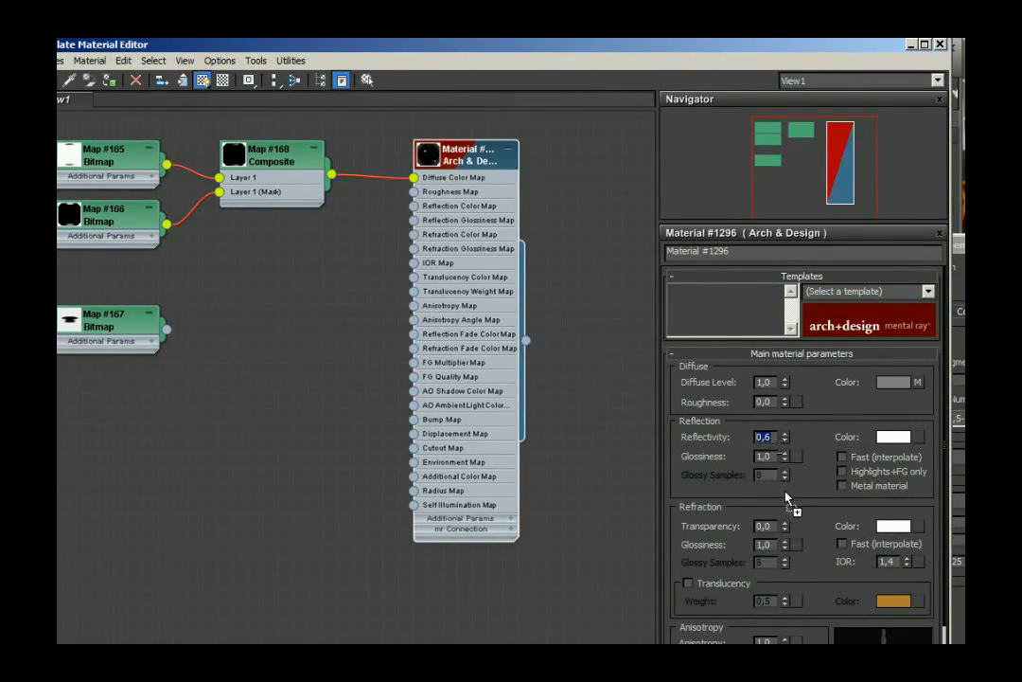
pyautogui.doubleClick(763, 455)
pyautogui.click(927, 291)
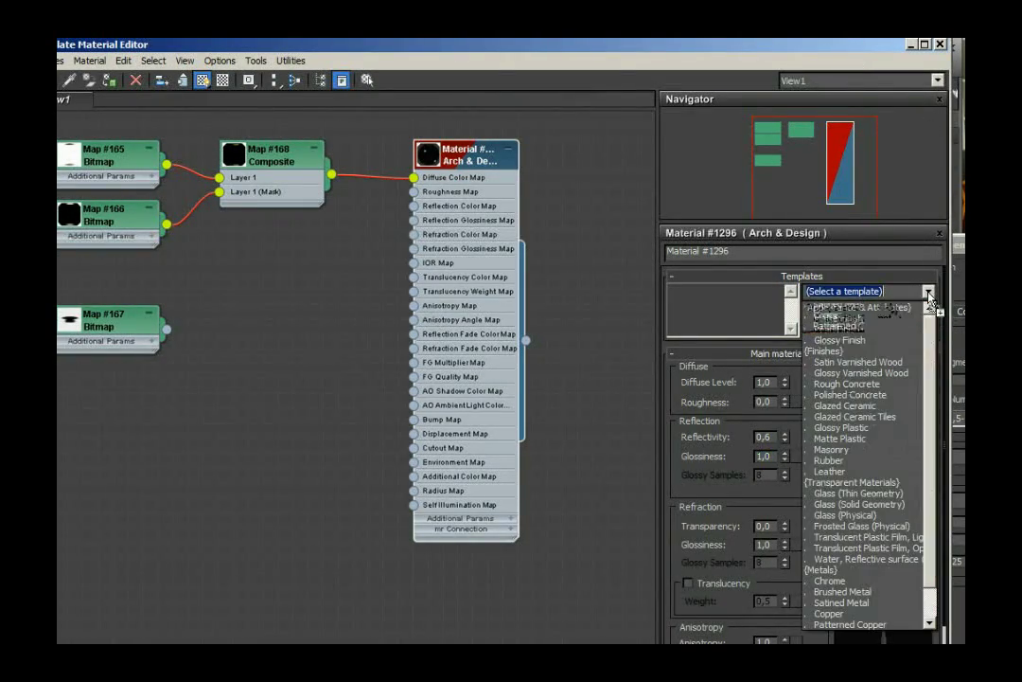
pyautogui.click(885, 319)
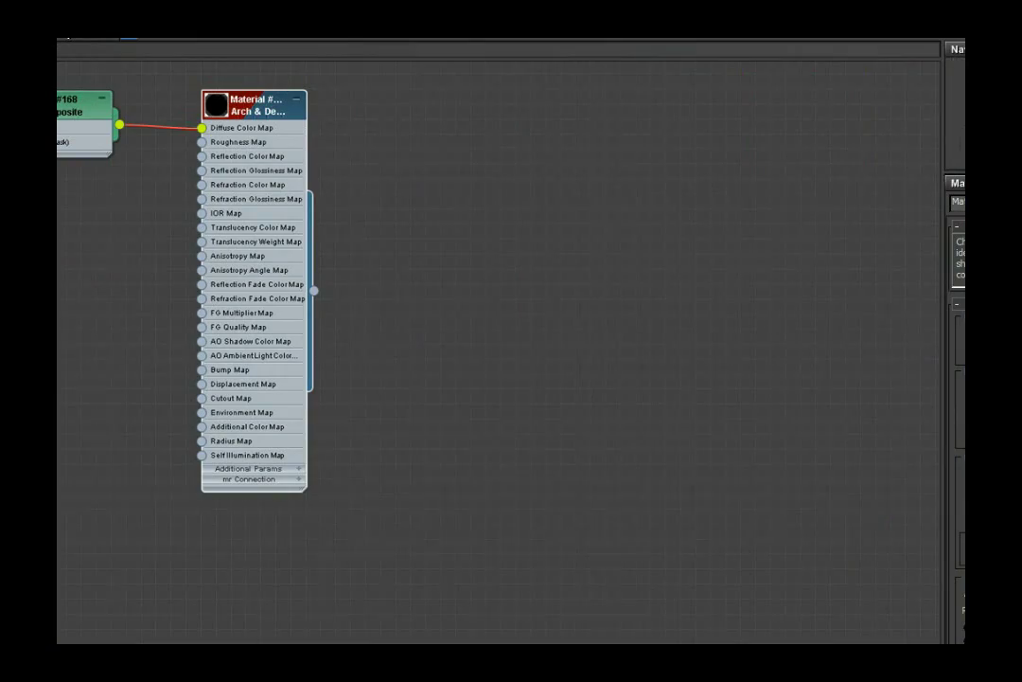
pyautogui.doubleClick(865, 47)
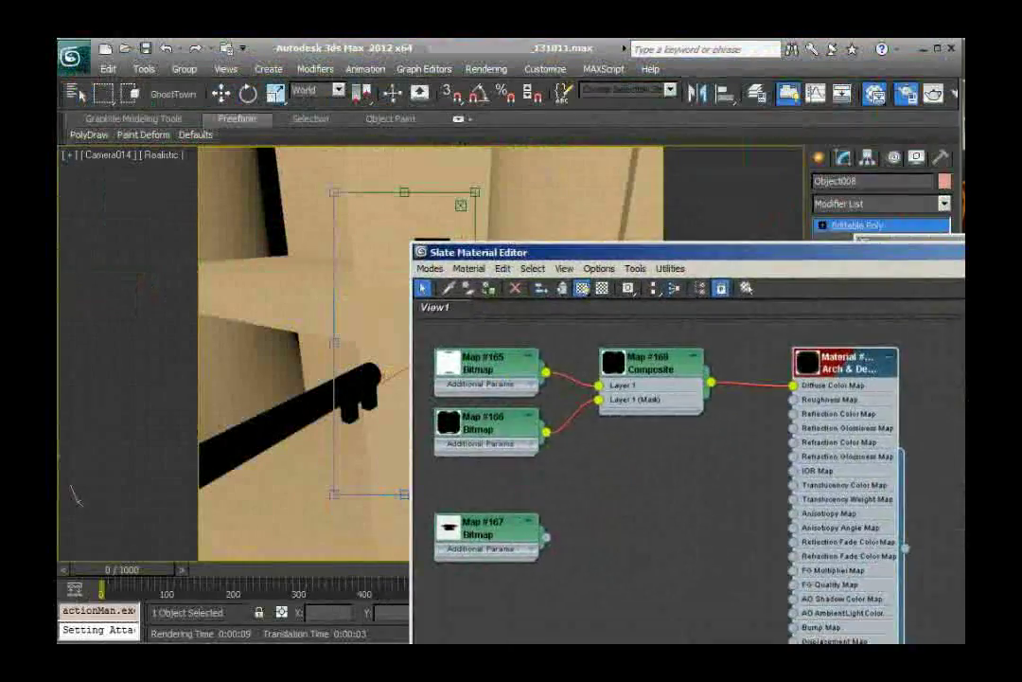
# Re-render the Camera014 region with Shift+Q to preview the matte black plate.
pyautogui.moveTo(415, 239); pyautogui.dragTo(228, 132)
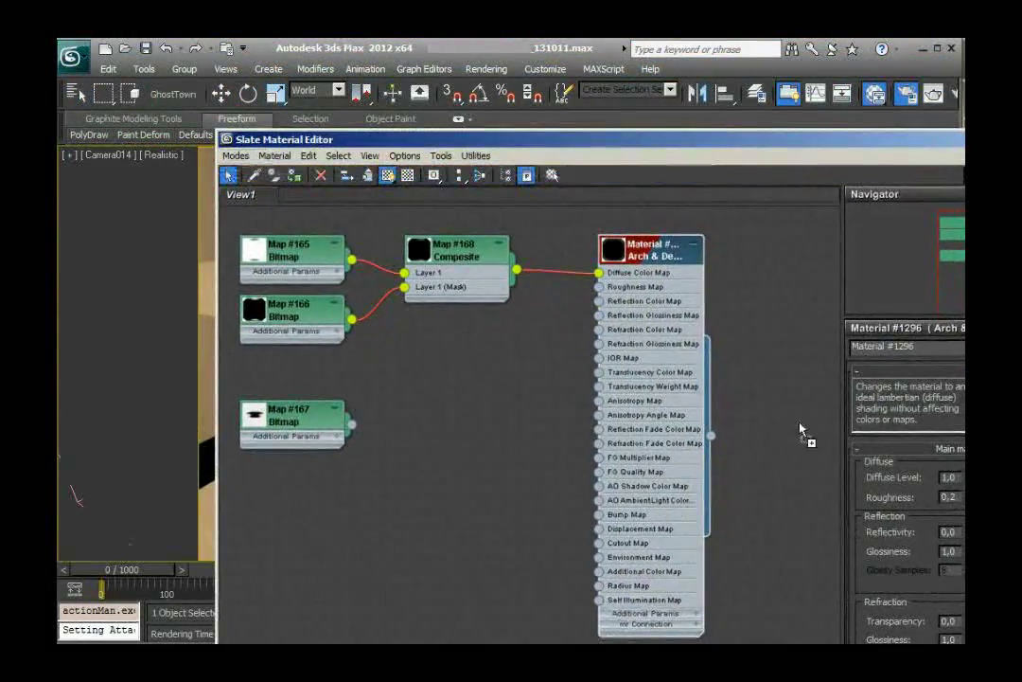
pyautogui.scroll(-1, 799, 497)
pyautogui.scroll(-1, 799, 497)
pyautogui.moveTo(793, 563); pyautogui.dragTo(736, 489, button='middle')
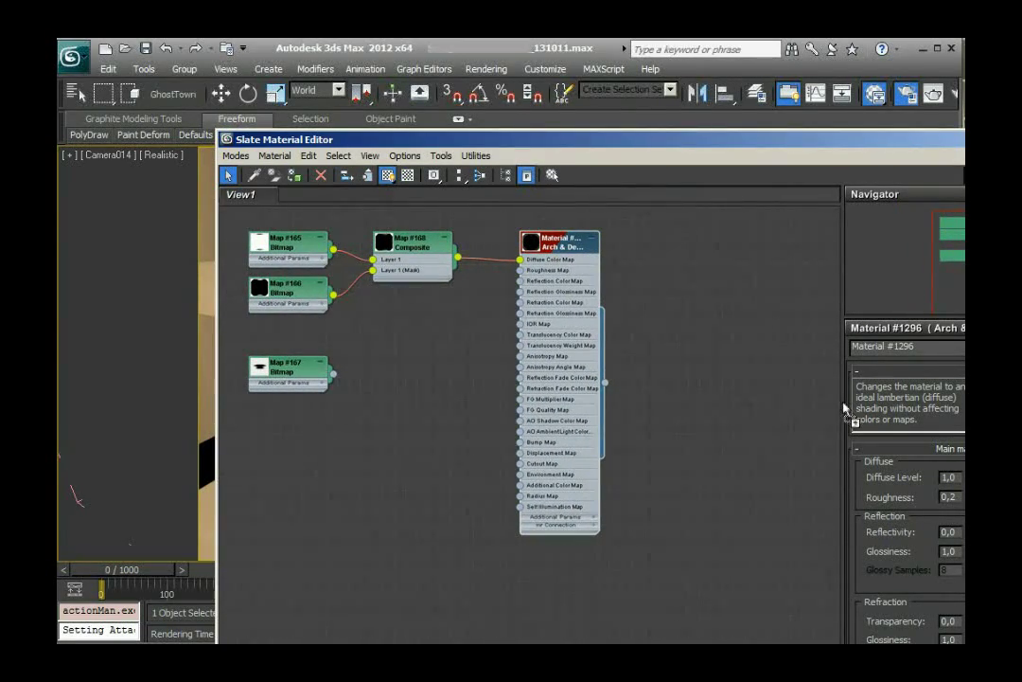
pyautogui.hotkey('shift', 'q')
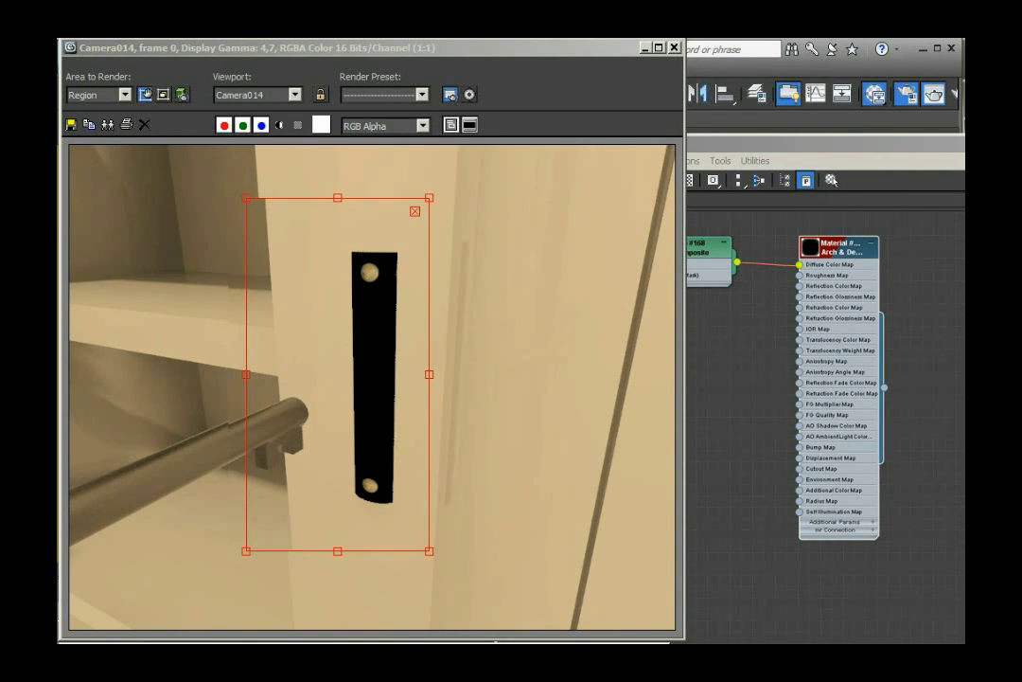
# Compare against the keyhole texture images, then close the image browser and Rendered Frame Window.
pyautogui.hotkey('alt', 'Tab')
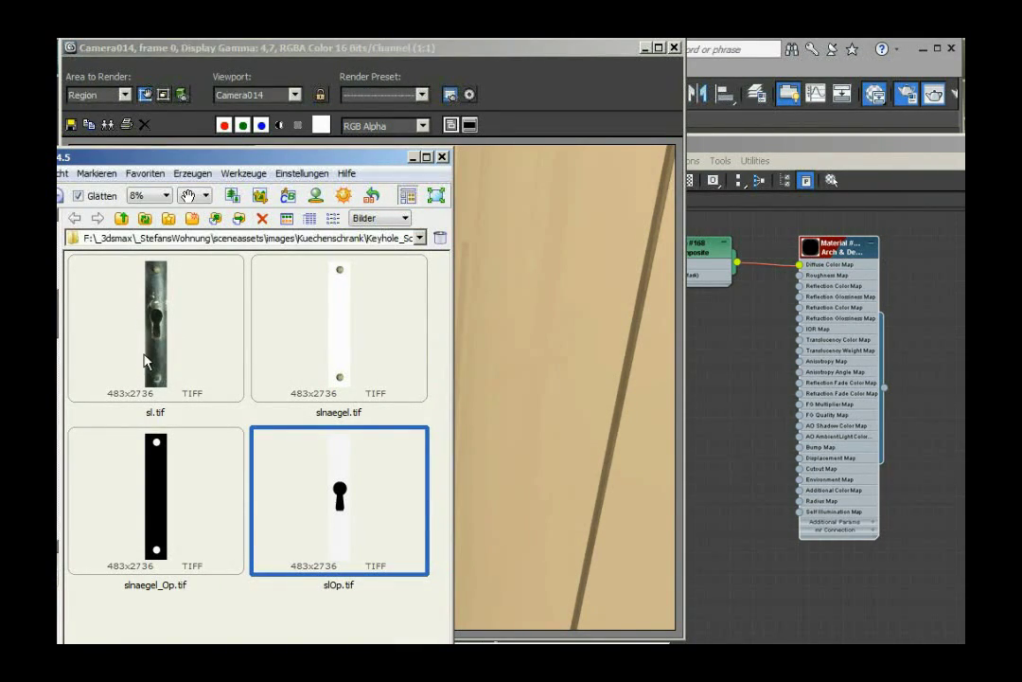
pyautogui.click(441, 158)
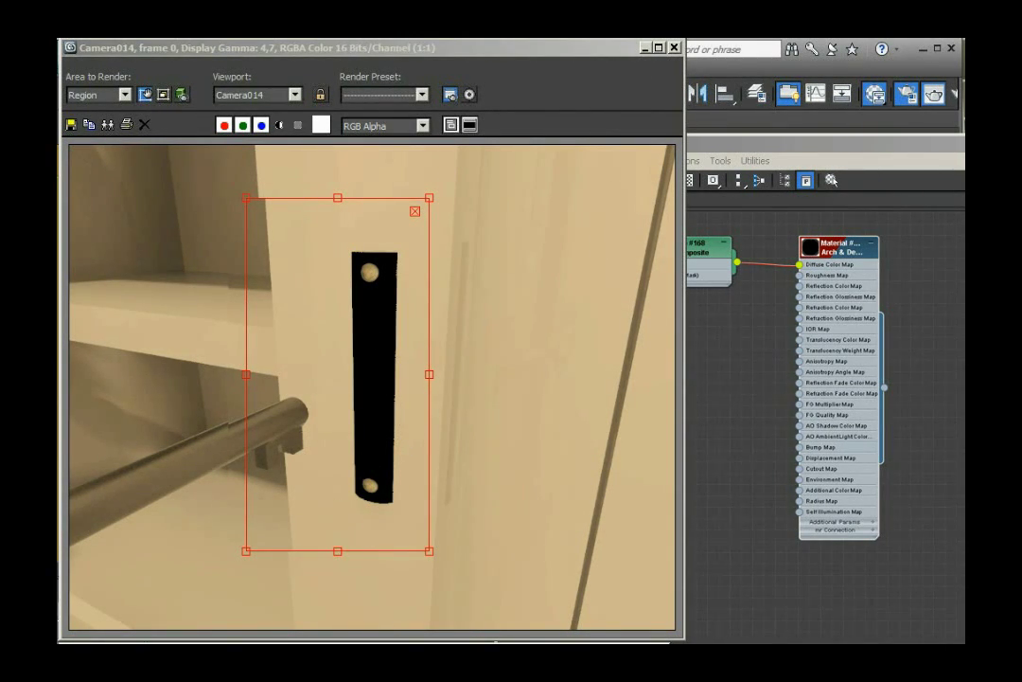
pyautogui.click(674, 48)
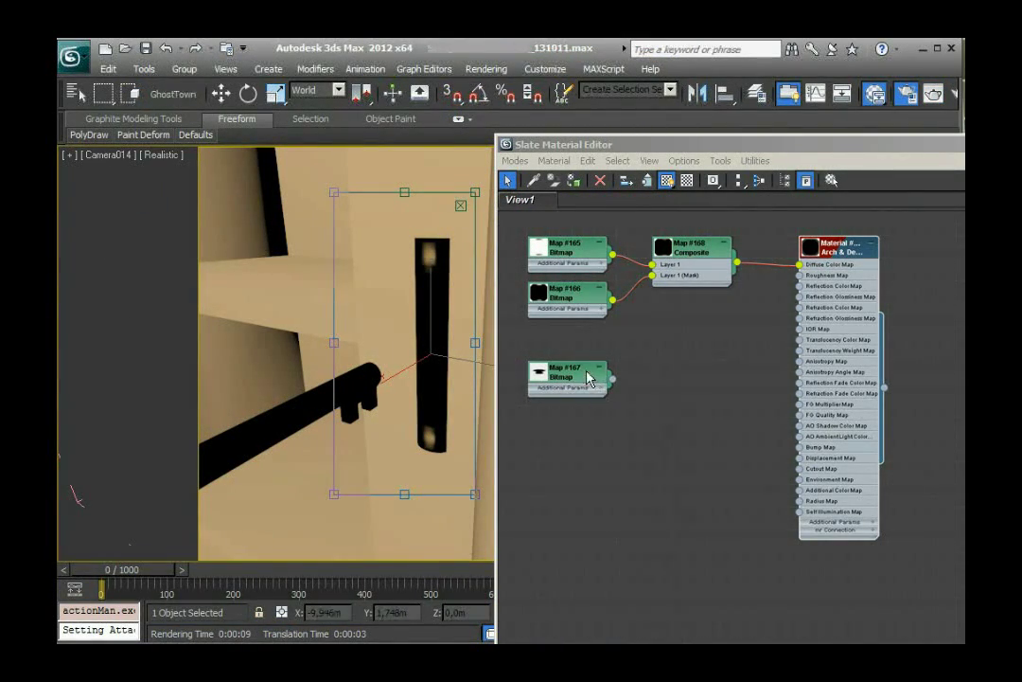
# Place the Map #167 bitmap beside material #1296 and wire it into the Cutout Map socket.
pyautogui.moveTo(593, 382); pyautogui.dragTo(750, 466)
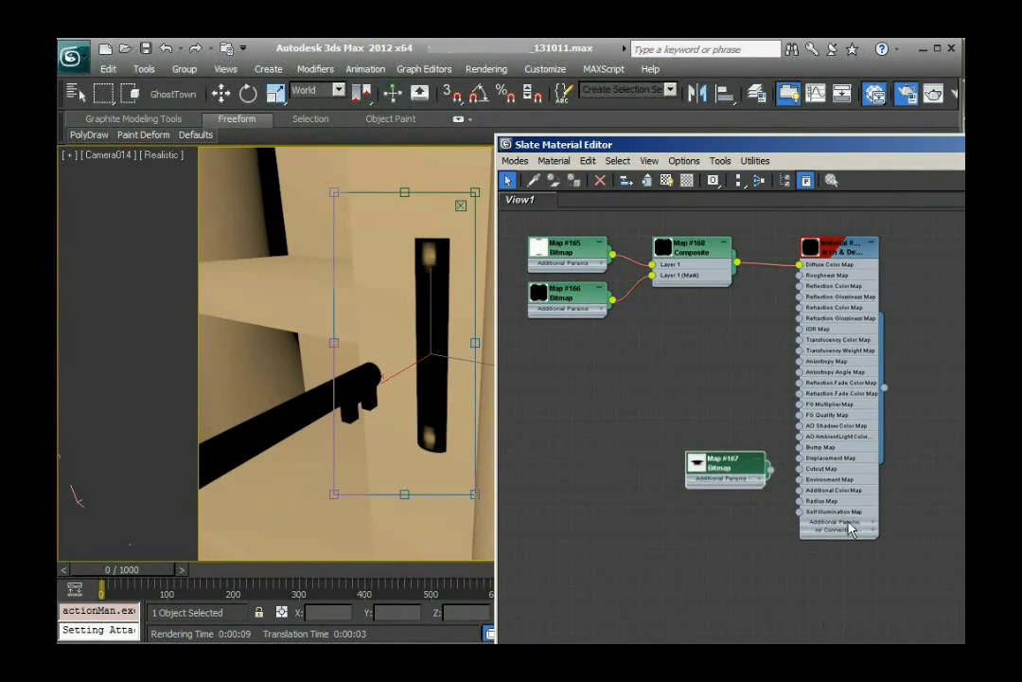
pyautogui.moveTo(914, 149); pyautogui.dragTo(737, 56)
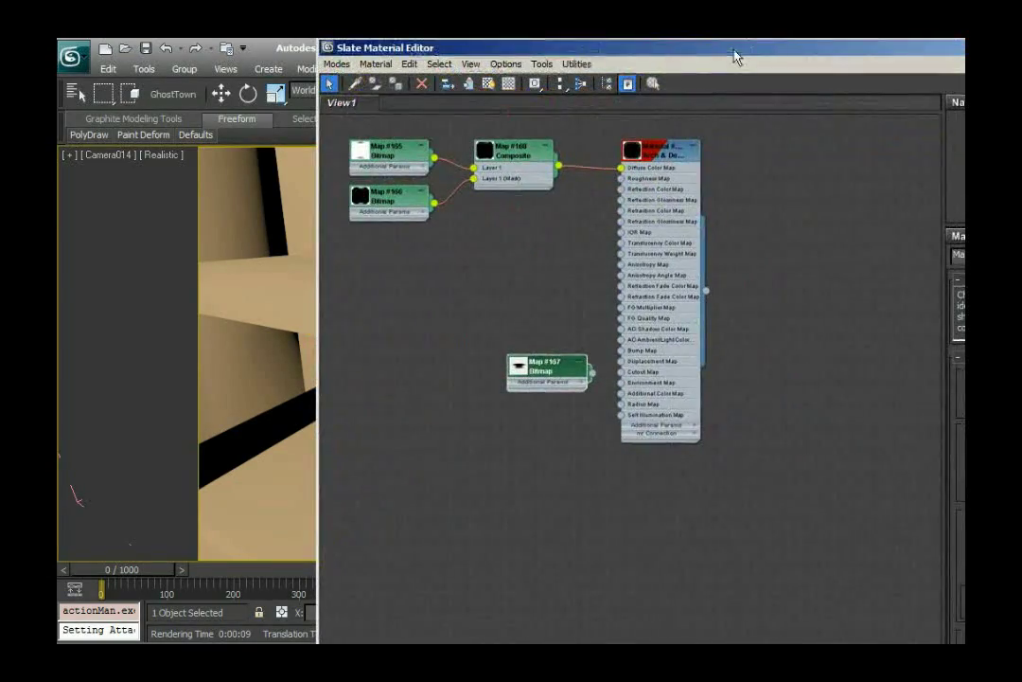
pyautogui.scroll(8, 658, 450)
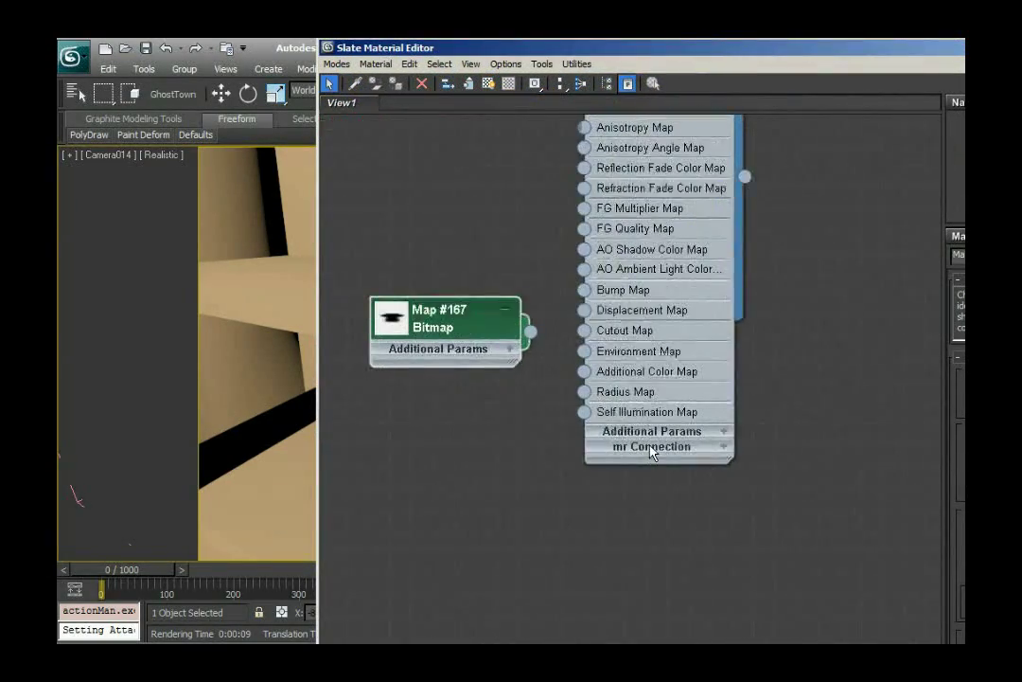
pyautogui.moveTo(650, 453); pyautogui.dragTo(705, 509, button='middle')
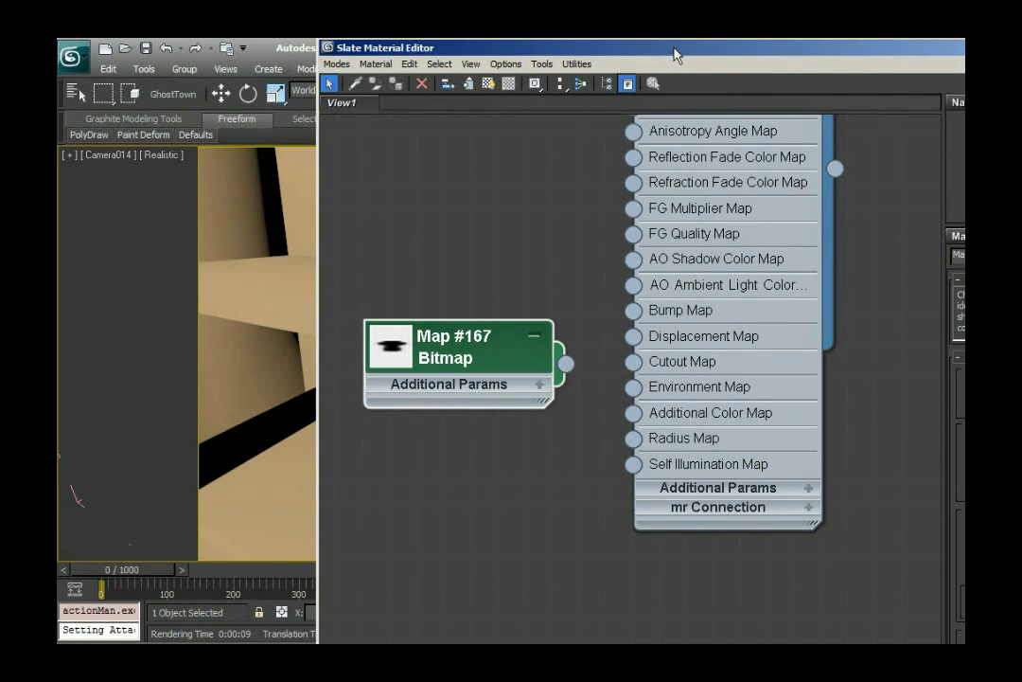
pyautogui.moveTo(676, 49); pyautogui.dragTo(821, 53)
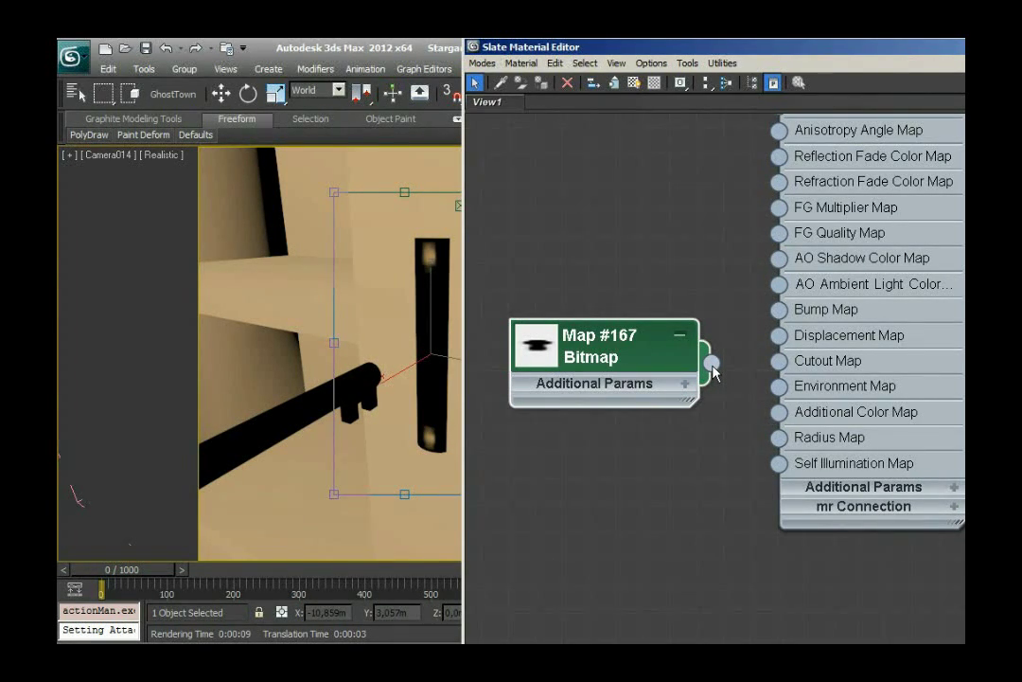
pyautogui.moveTo(712, 366); pyautogui.dragTo(782, 369)
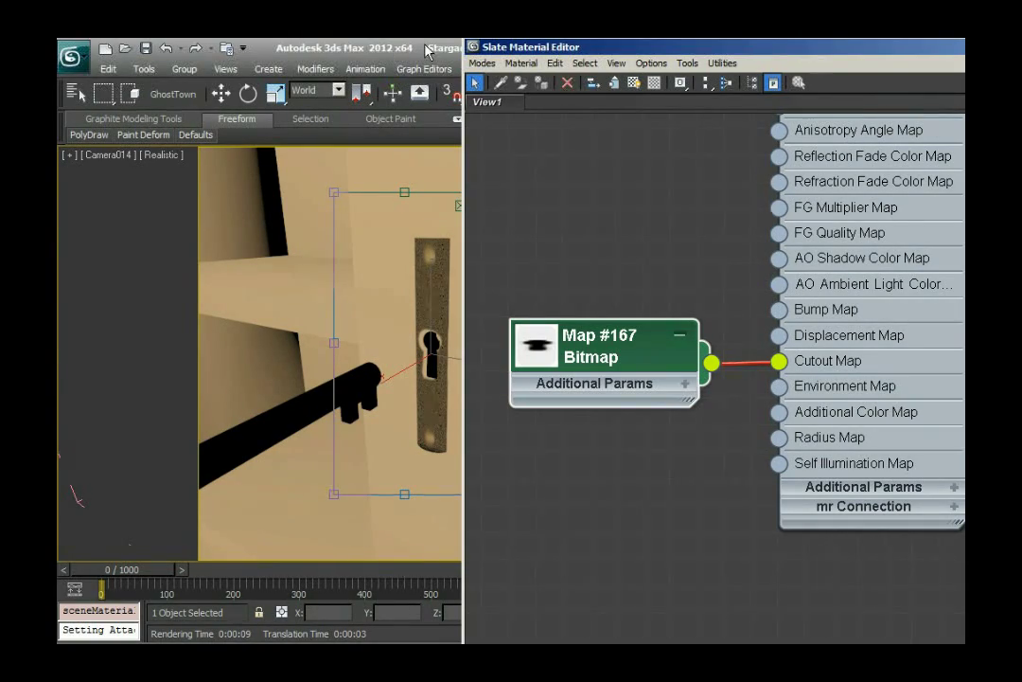
pyautogui.moveTo(913, 50); pyautogui.dragTo(353, 485)
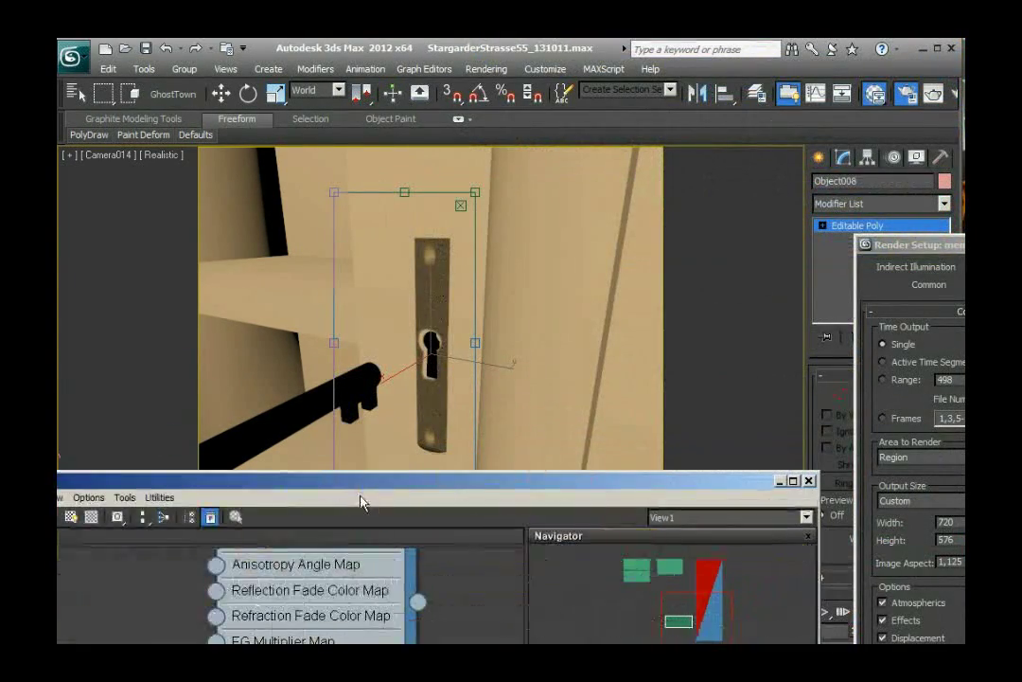
# Minimize the Slate editor, close Render Setup, and render the Camera014 region showing the keyhole cutout.
pyautogui.click(780, 480)
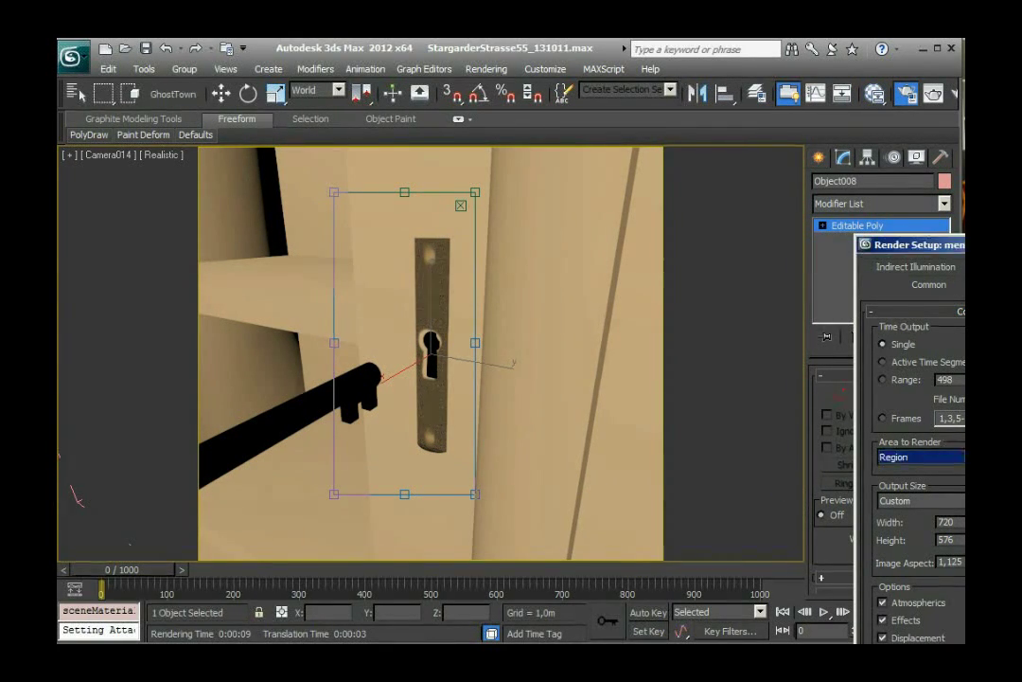
pyautogui.press('F10')
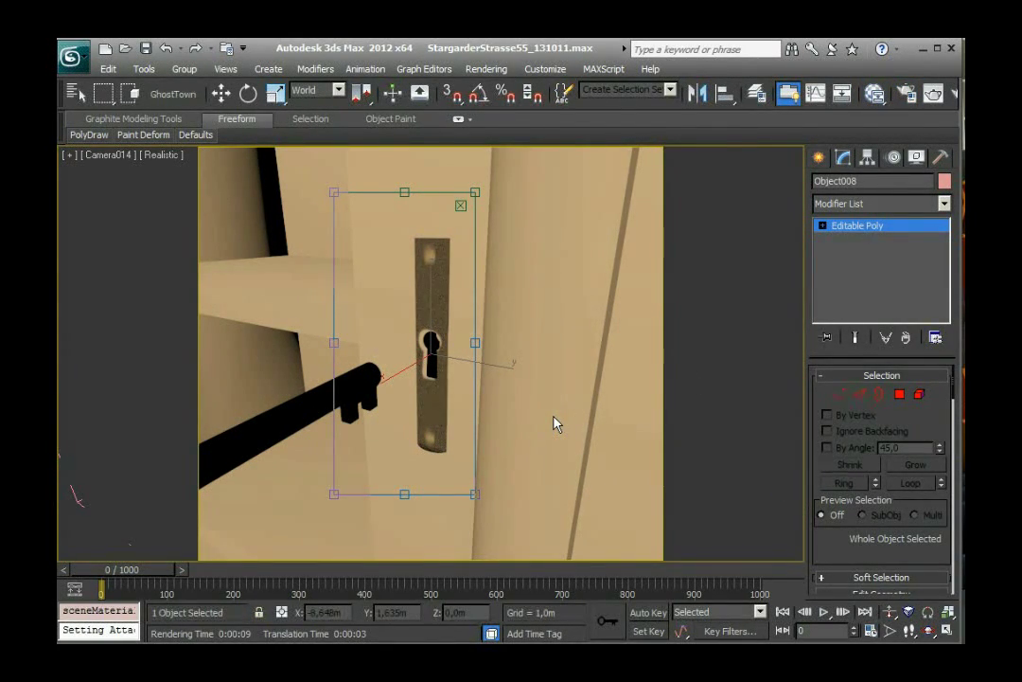
pyautogui.click(932, 94)
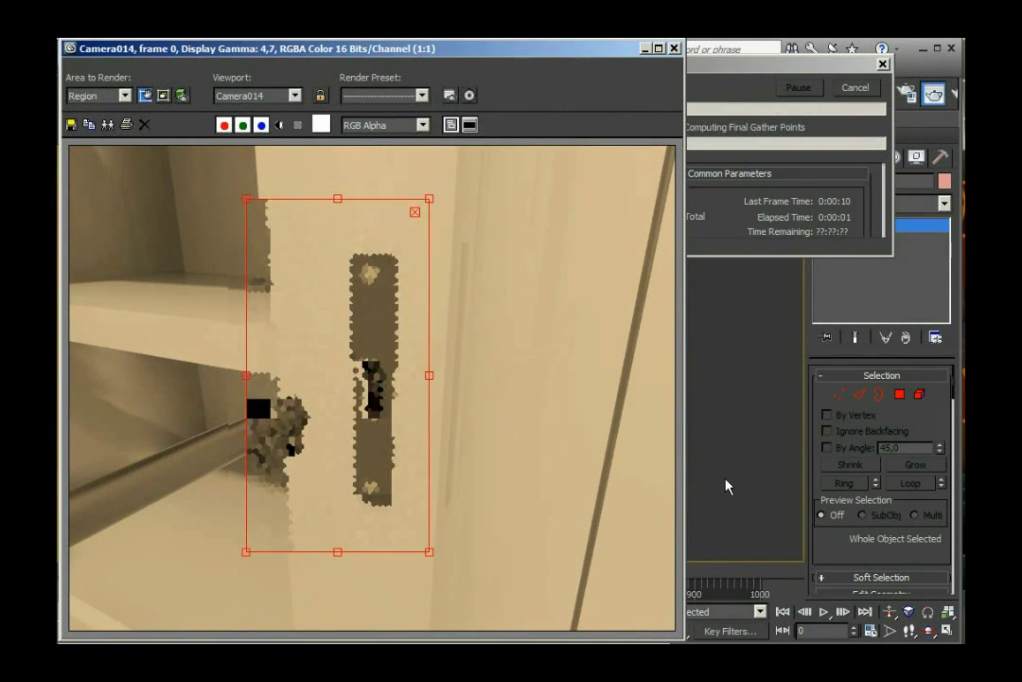